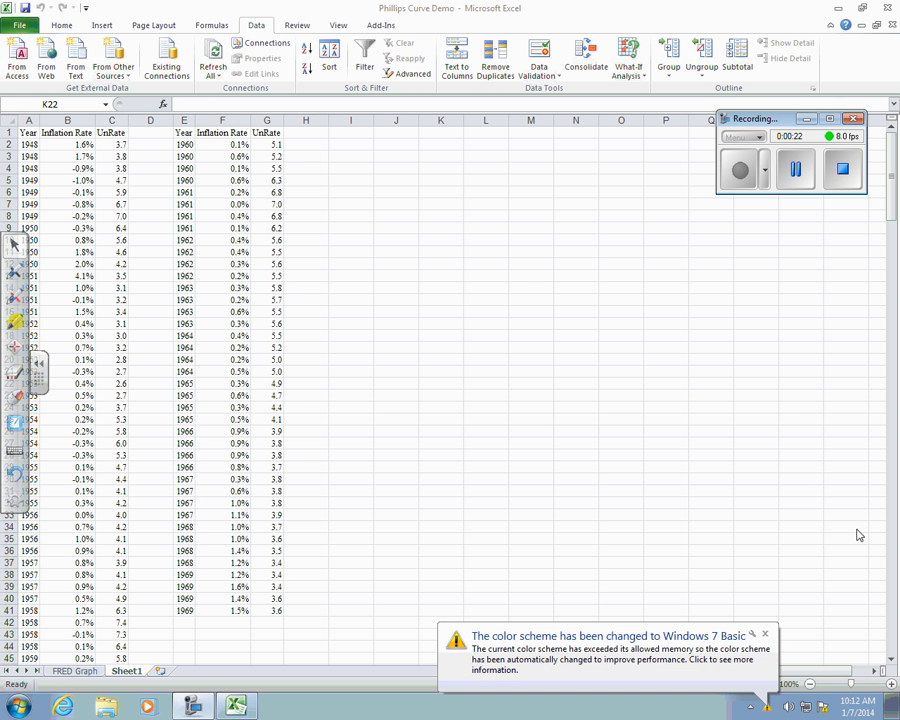
# Step: Enable the Analysis ToolPak add-in through the Excel add-ins options
pyautogui.click(766, 637)
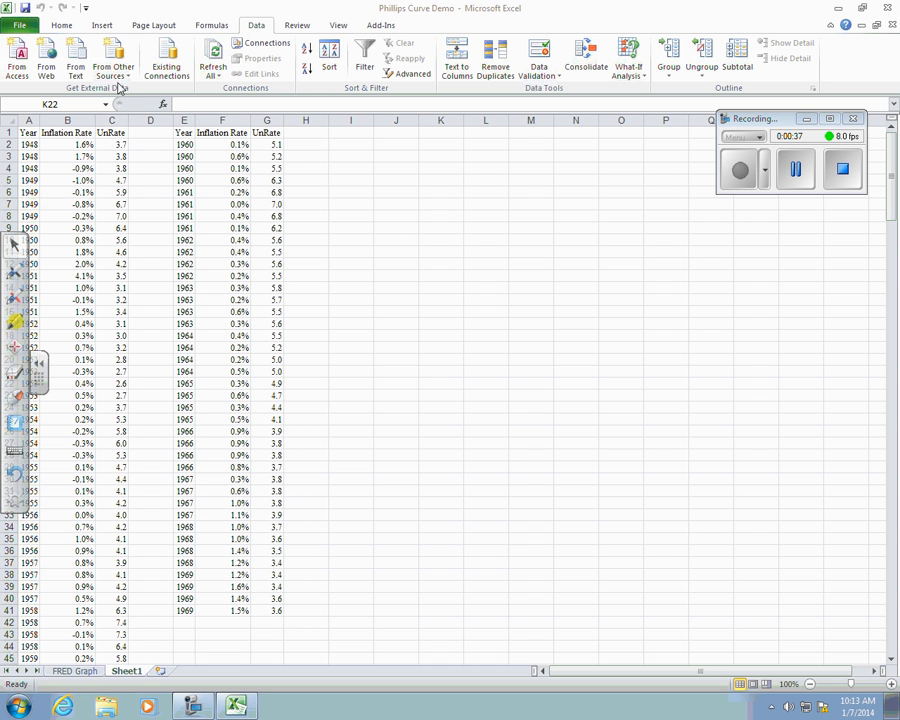
pyautogui.click(22, 27)
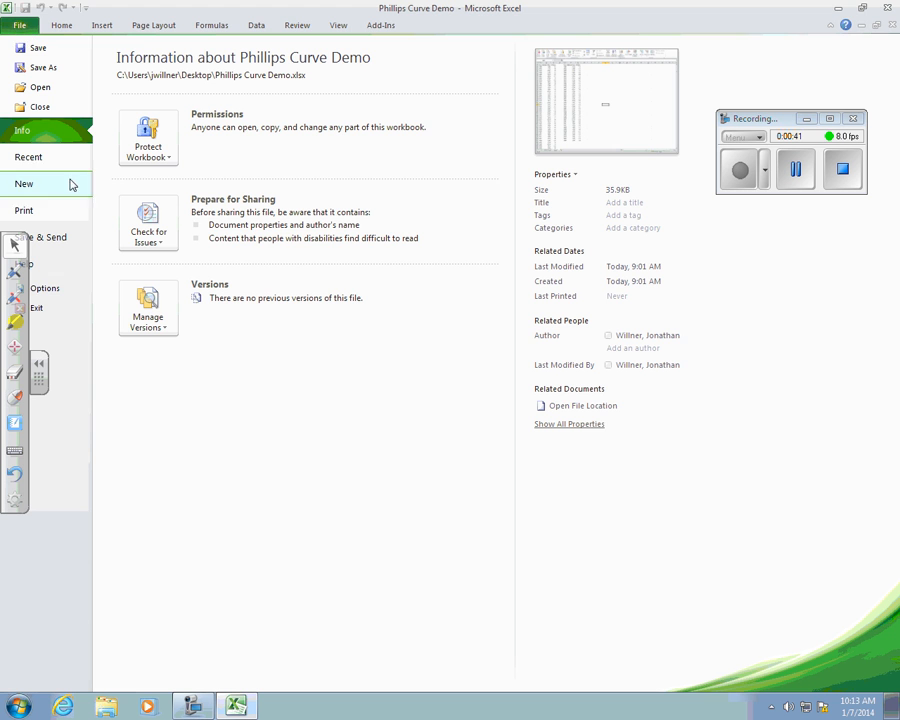
pyautogui.click(50, 290)
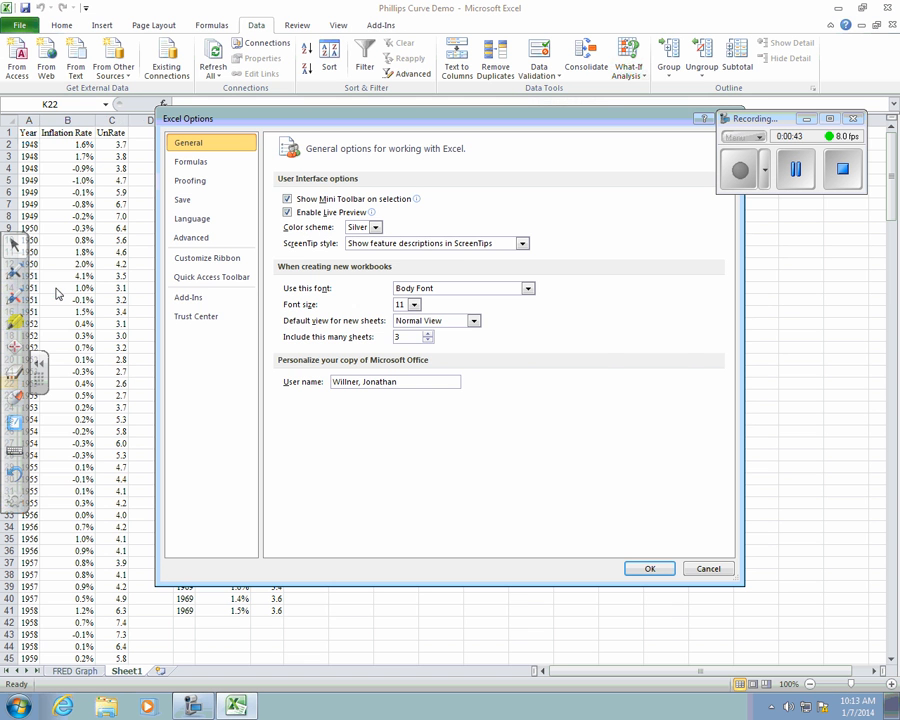
pyautogui.click(214, 306)
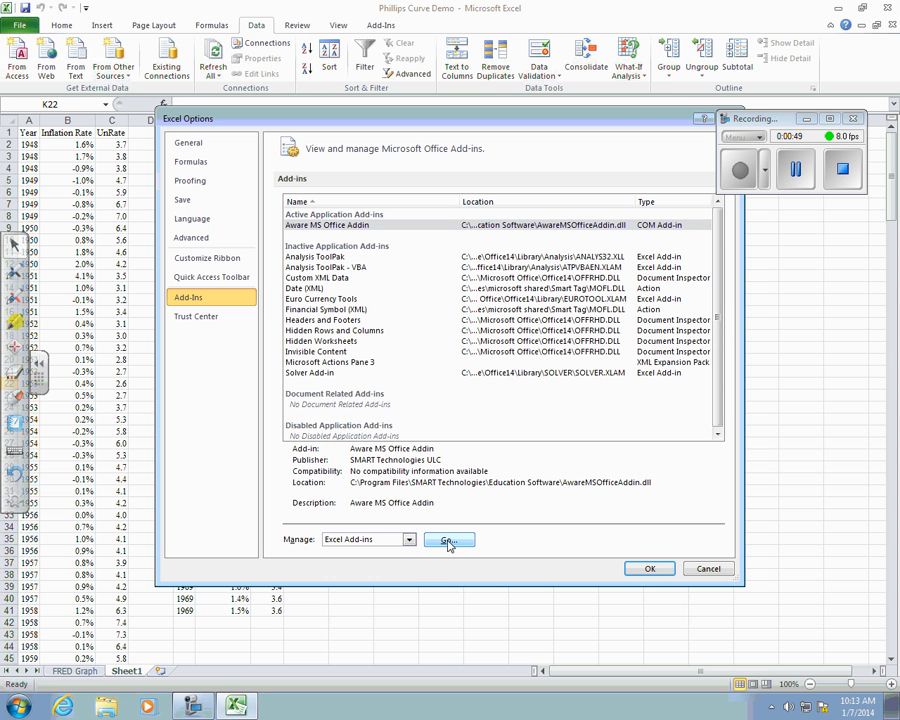
pyautogui.click(409, 541)
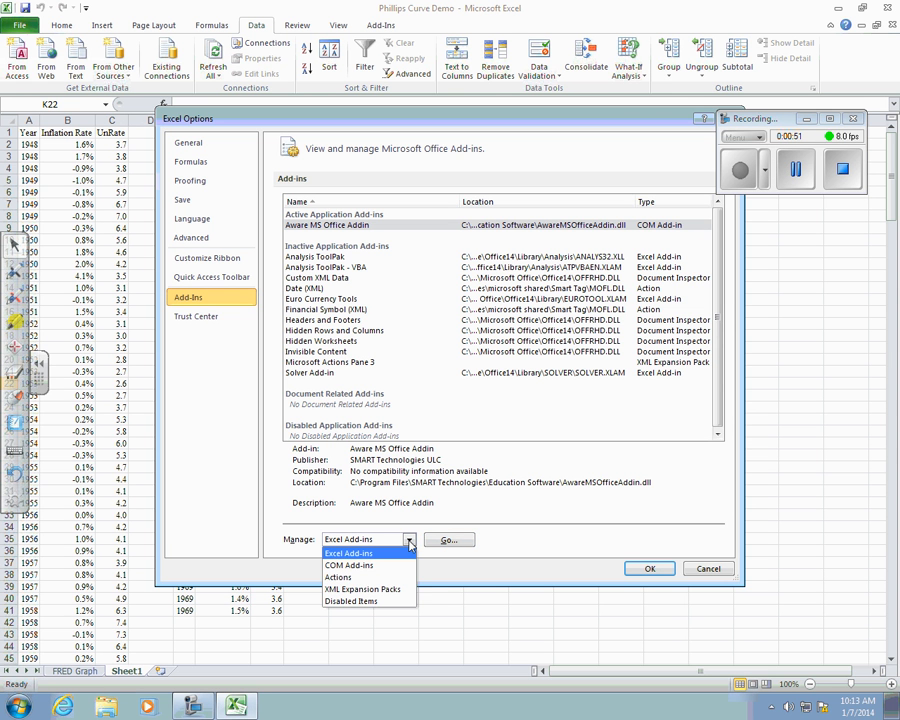
pyautogui.click(409, 541)
pyautogui.click(447, 541)
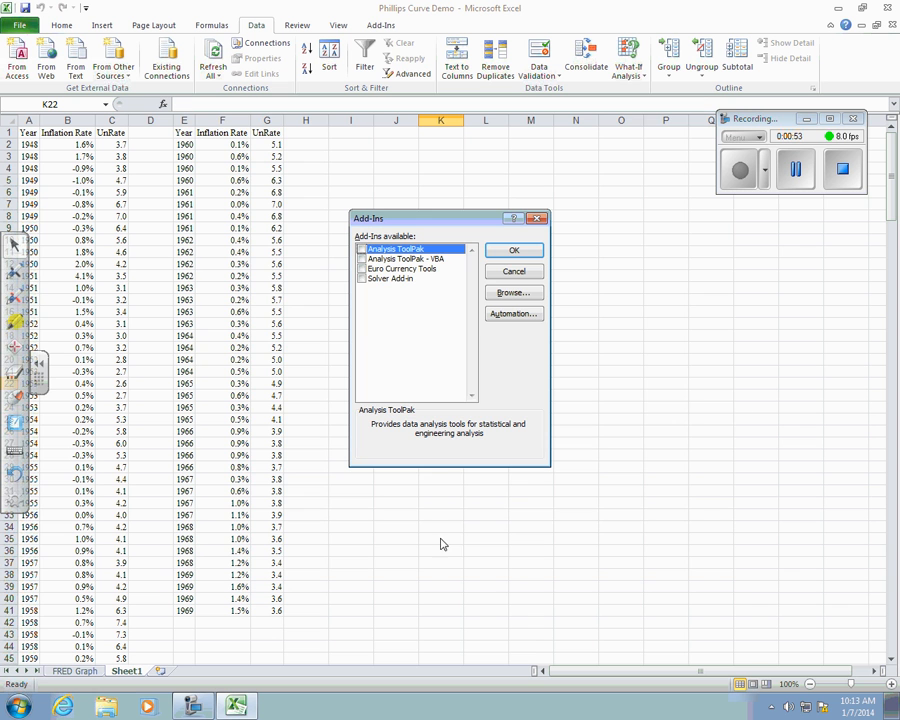
pyautogui.click(362, 250)
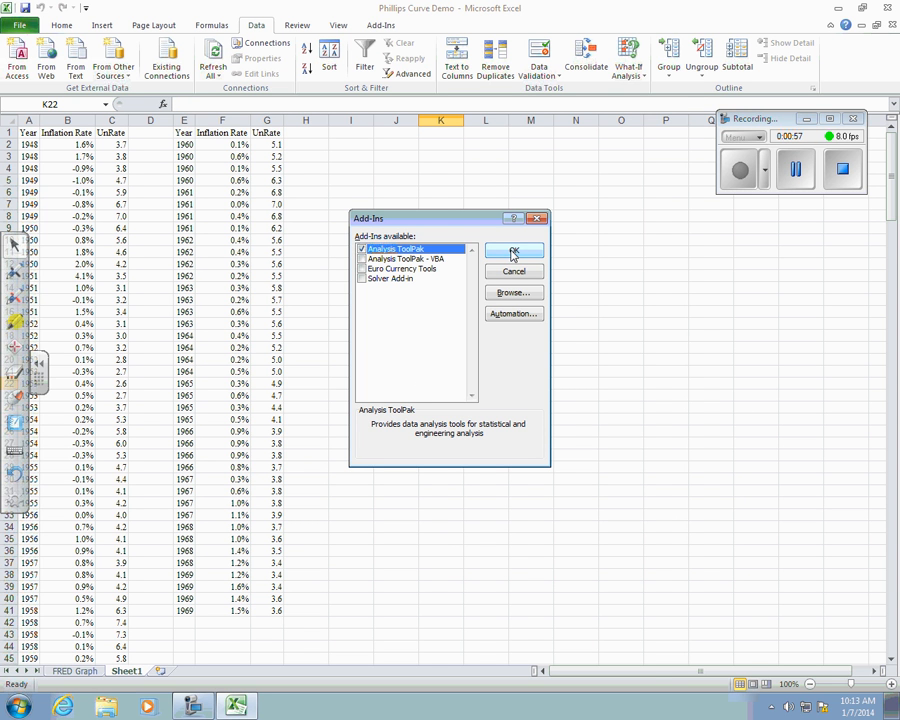
pyautogui.click(512, 253)
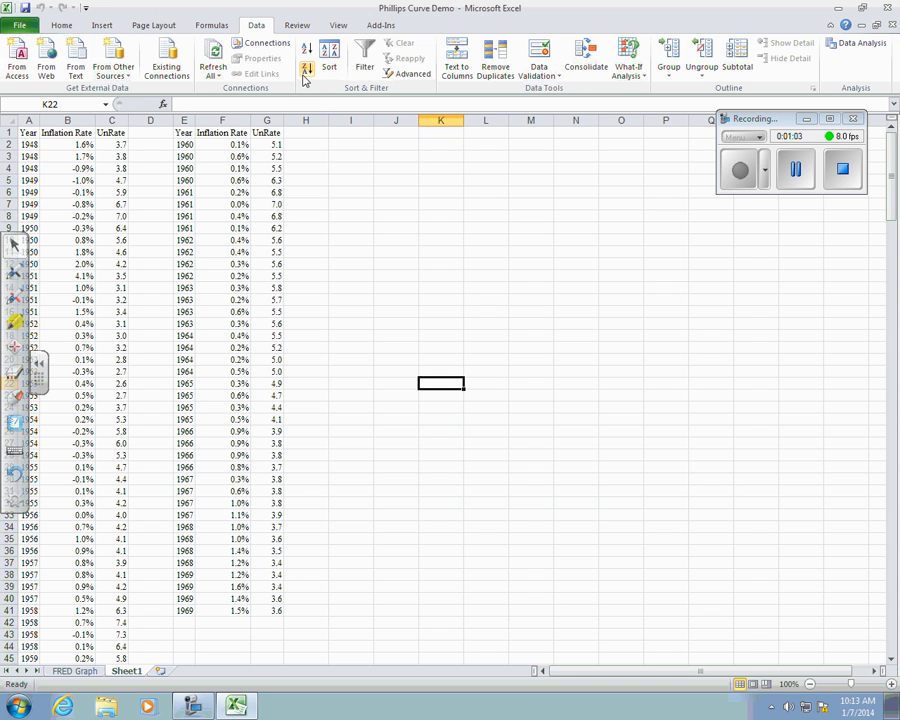
# Step: Start a Regression data analysis with Y range F1:F41, X range G1:G41 and Labels enabled
pyautogui.click(841, 43)
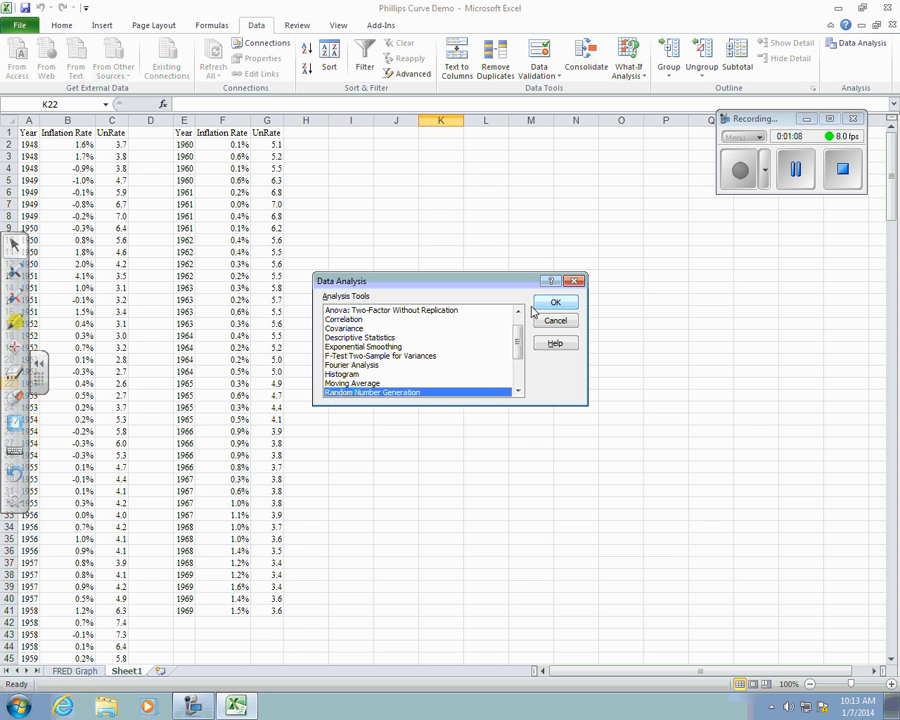
pyautogui.scroll(-3, 515, 343)
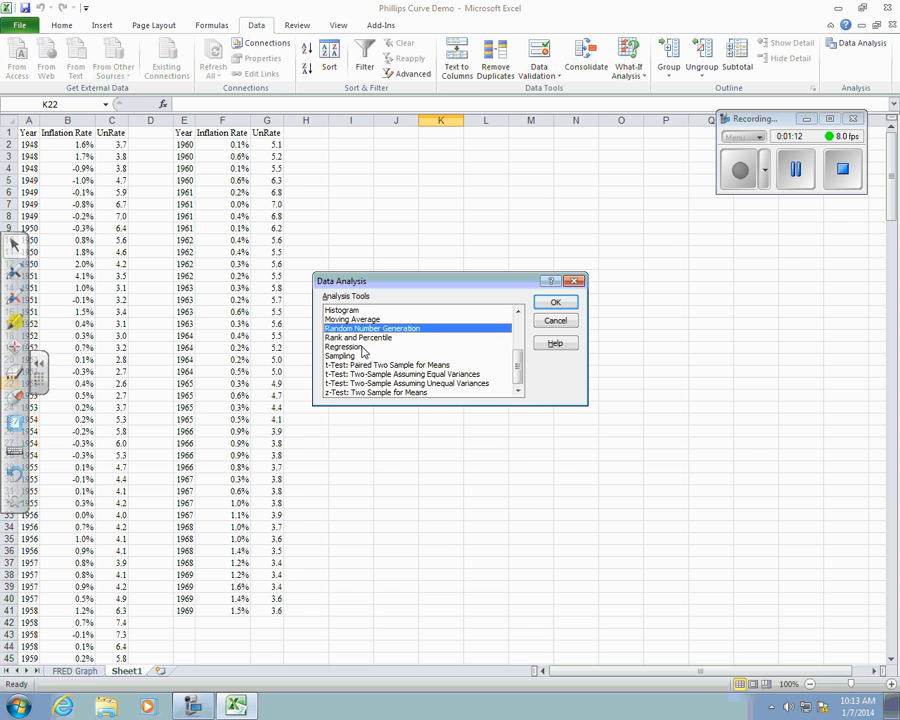
pyautogui.click(362, 347)
pyautogui.click(556, 304)
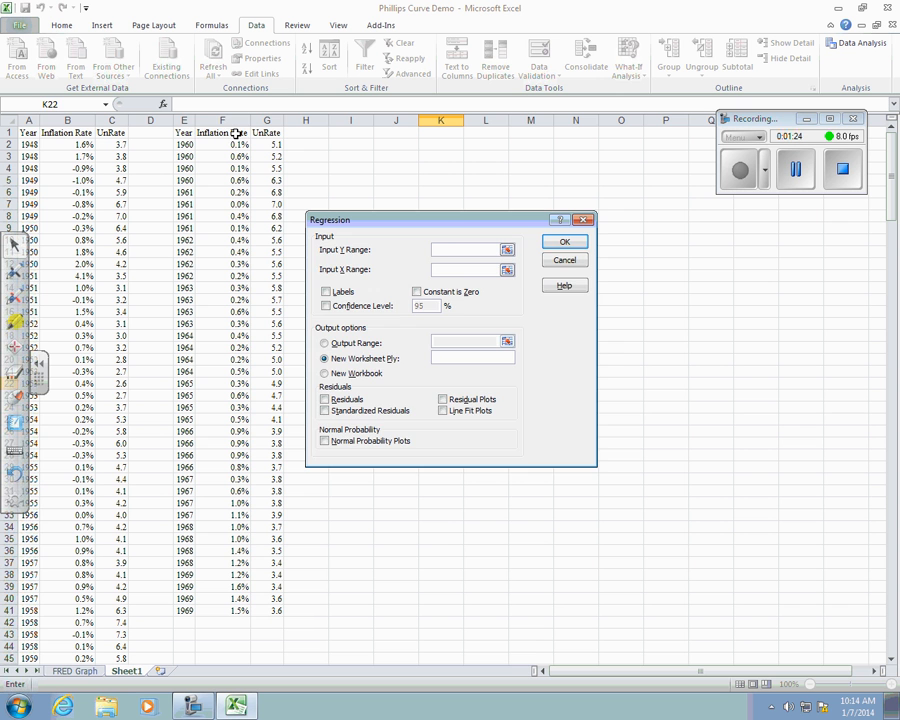
pyautogui.moveTo(235, 133); pyautogui.dragTo(237, 610)
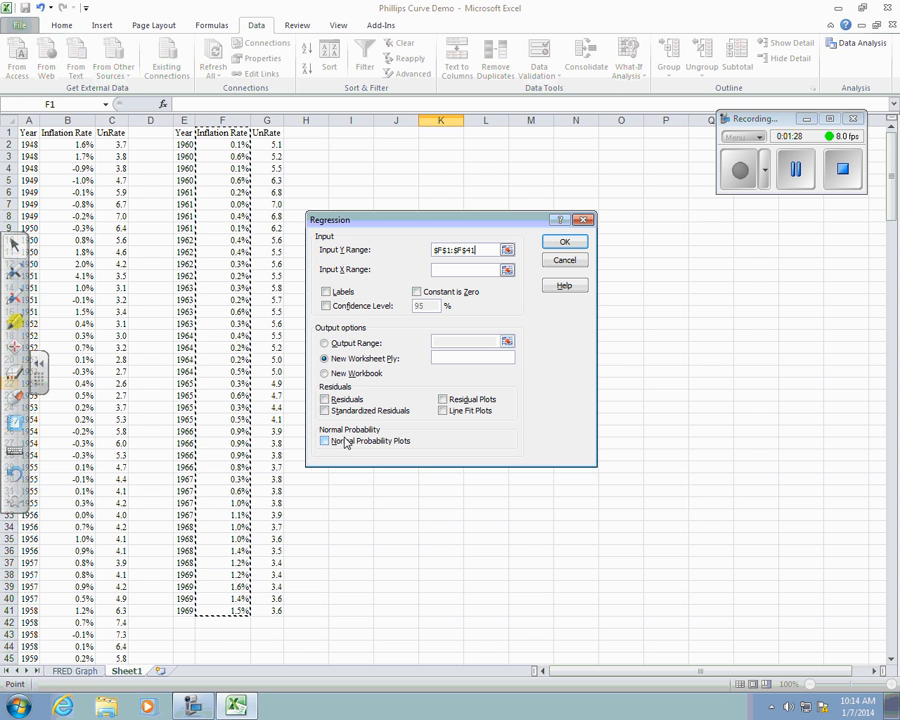
pyautogui.click(327, 292)
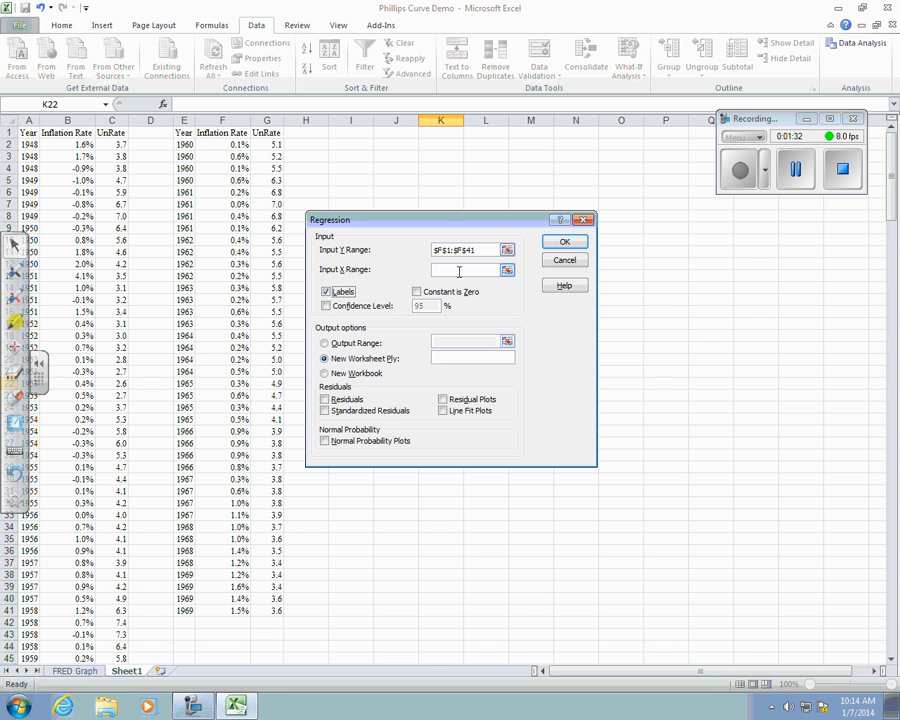
pyautogui.click(459, 271)
pyautogui.click(272, 133)
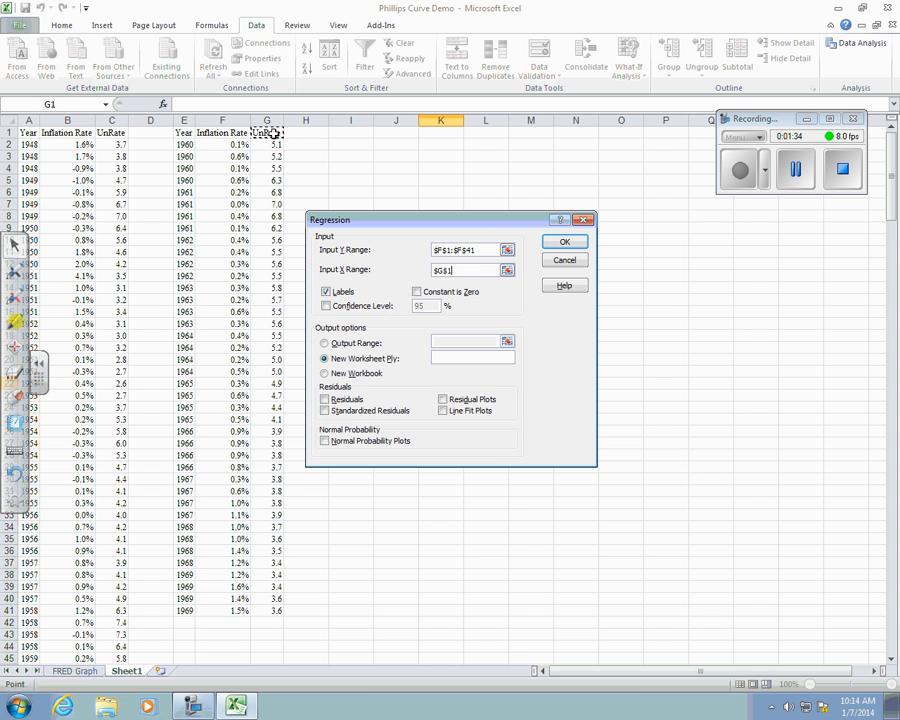
pyautogui.moveTo(272, 133); pyautogui.dragTo(264, 609)
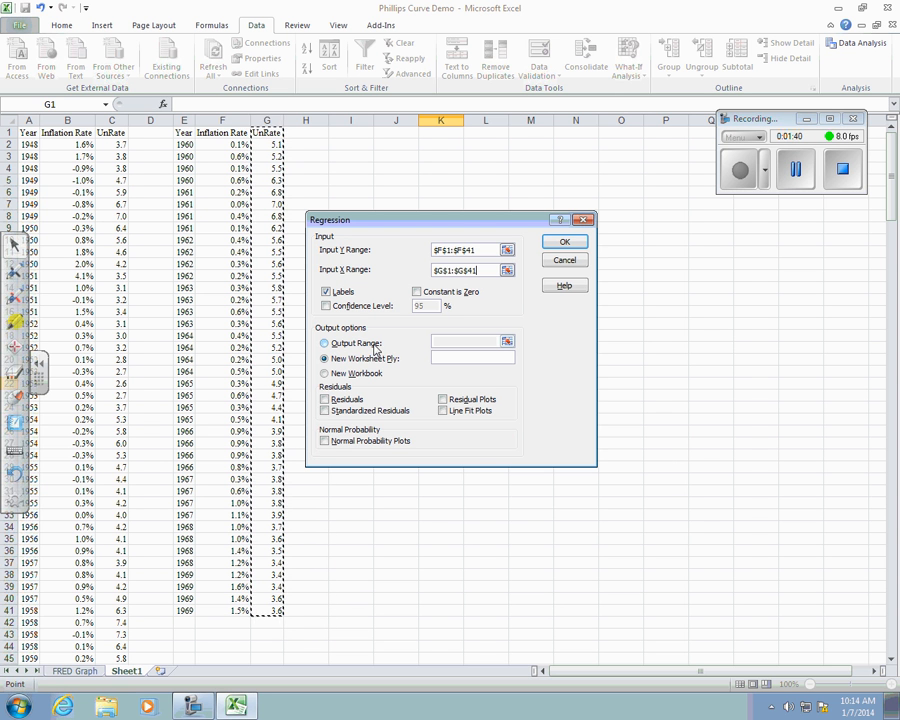
# Step: Set the regression's output range to H1, include Line Fit Plots and run the analysis
pyautogui.click(375, 345)
pyautogui.click(449, 342)
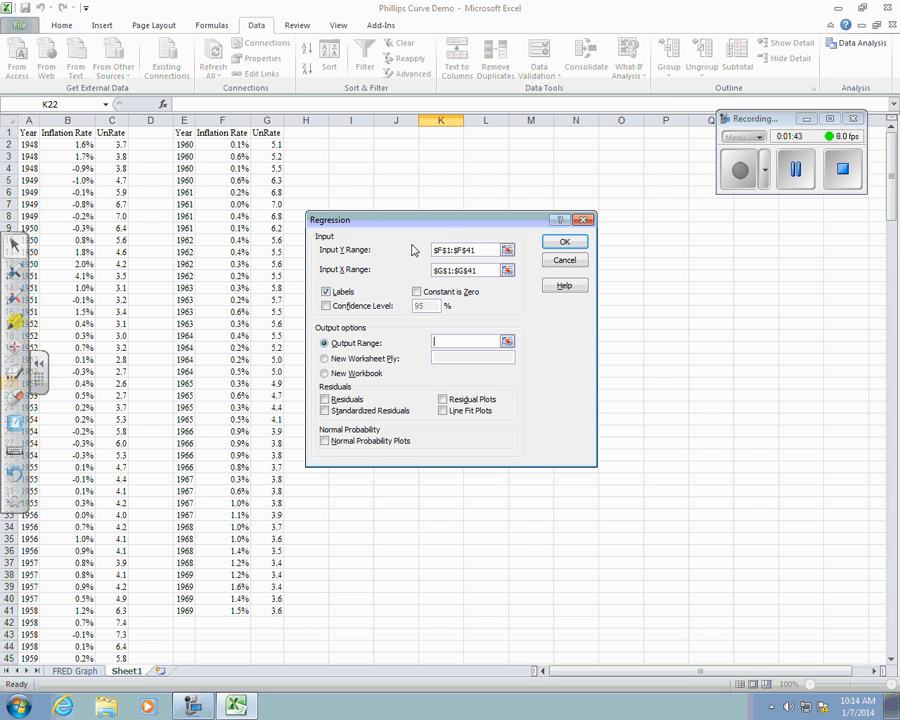
pyautogui.click(320, 135)
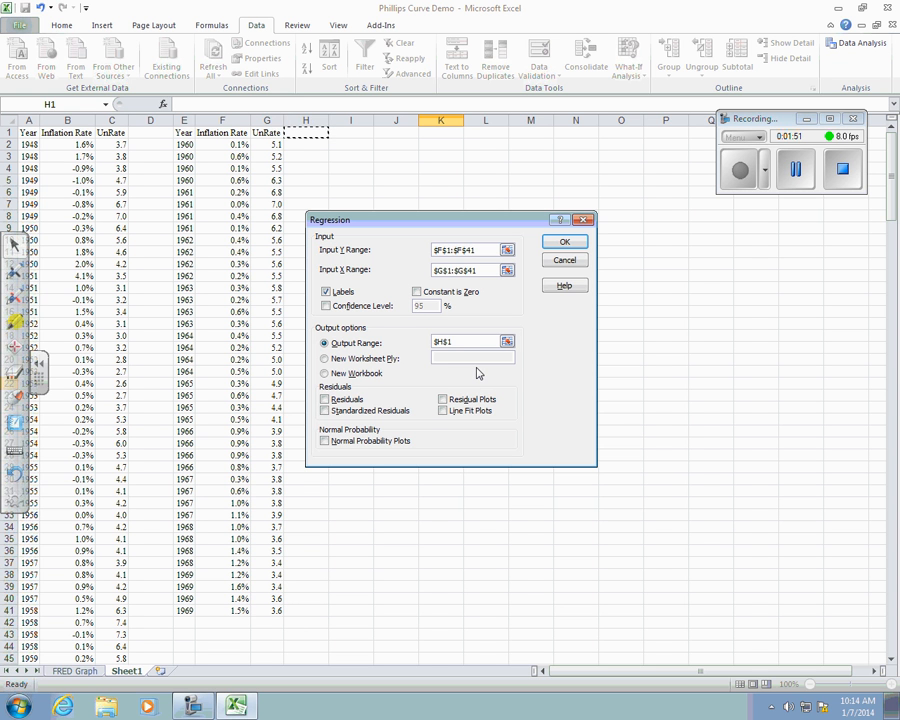
pyautogui.click(443, 411)
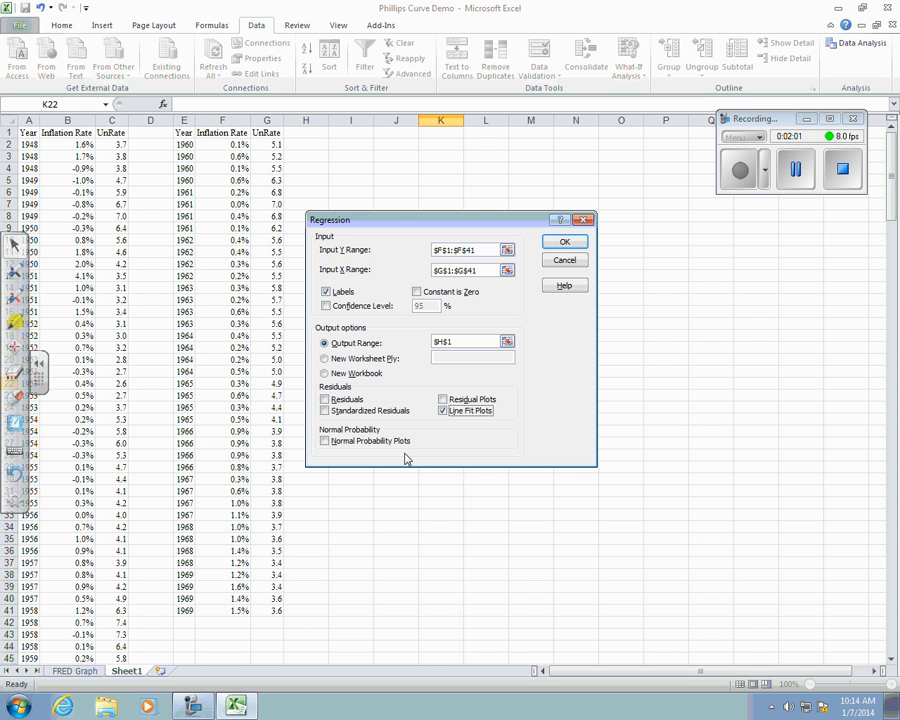
pyautogui.click(563, 245)
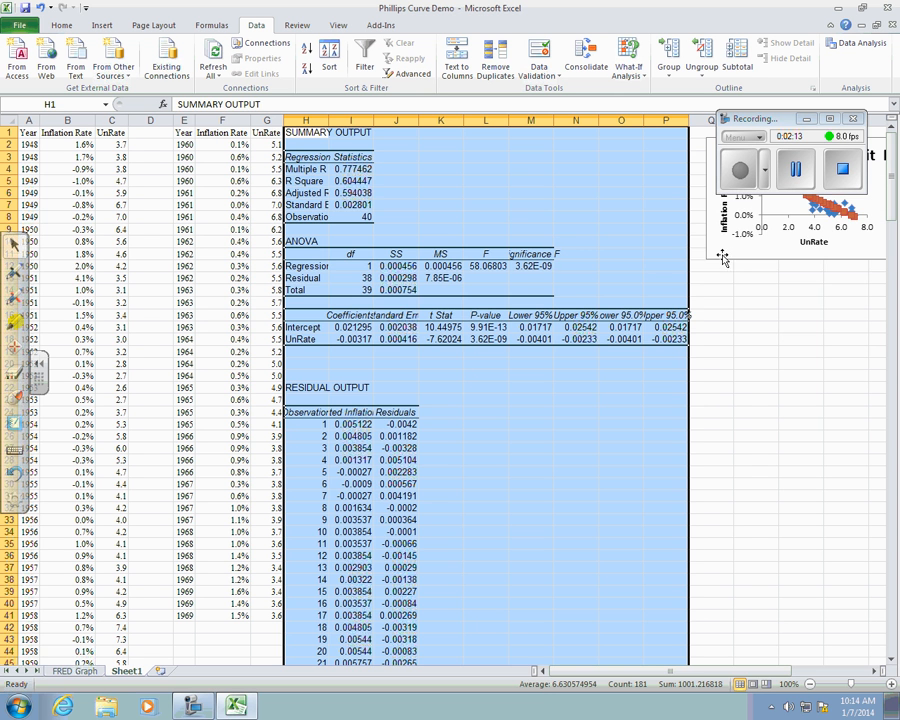
# Step: Move the line fit plot beside the regression statistics and stretch it down to about row 20
pyautogui.click(692, 298)
pyautogui.moveTo(692, 298); pyautogui.dragTo(399, 246)
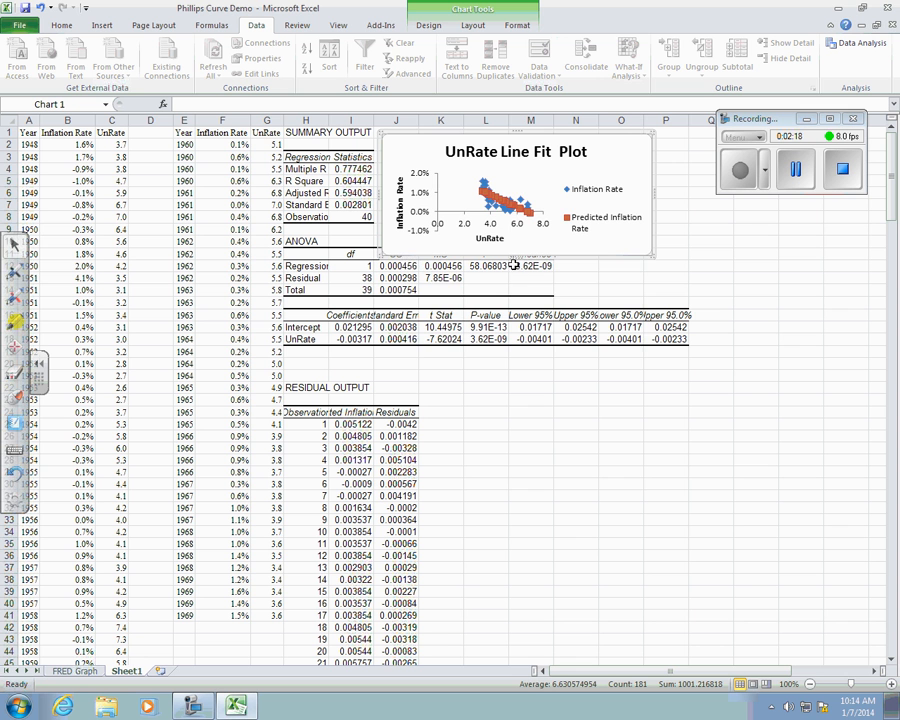
pyautogui.moveTo(513, 259); pyautogui.dragTo(488, 370)
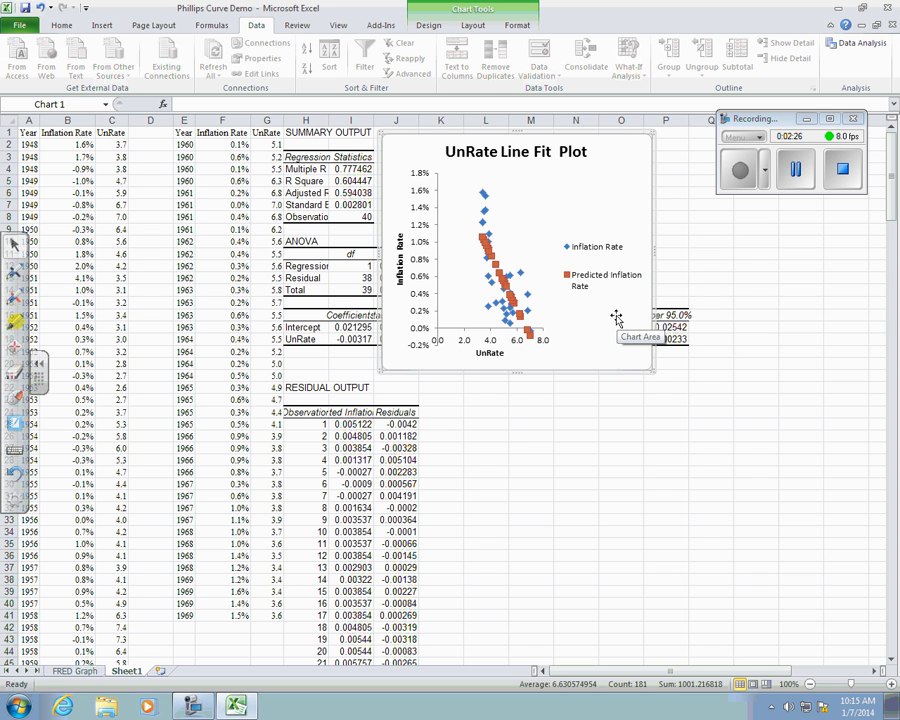
# Step: Change the font of all the line fit plot's text to Times New Roman
pyautogui.rightClick(503, 317)
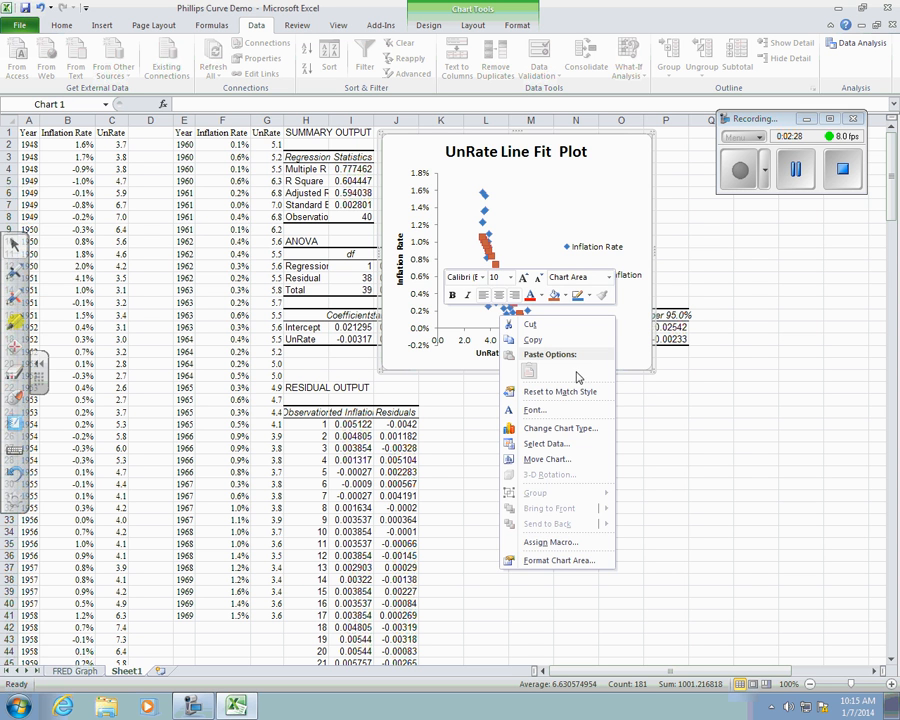
pyautogui.click(566, 412)
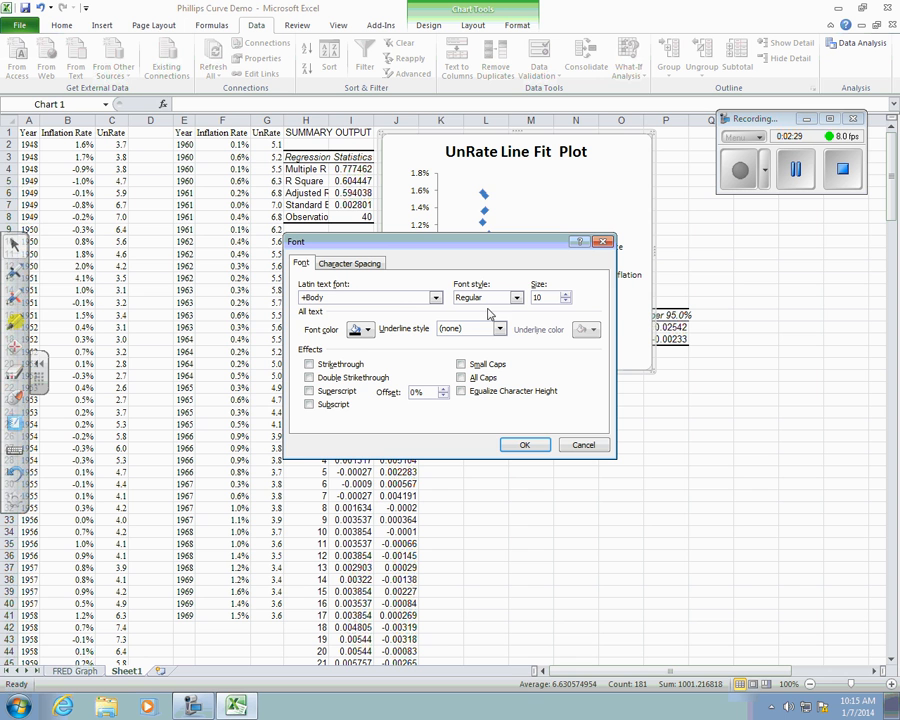
pyautogui.click(394, 297)
pyautogui.write('Tme')
pyautogui.write('imes New Roman')
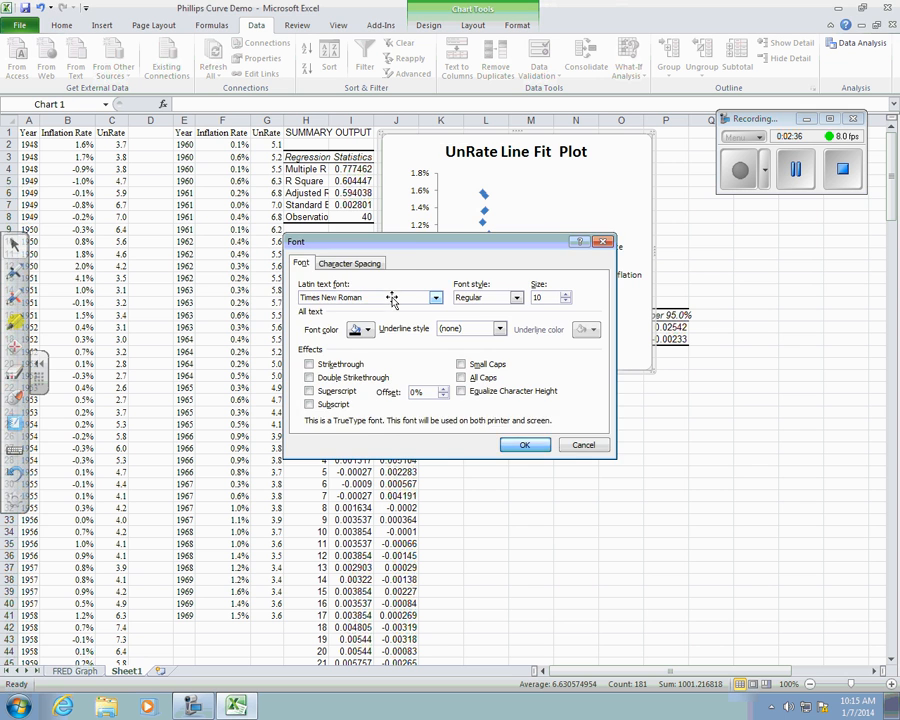
pyautogui.press('Return')
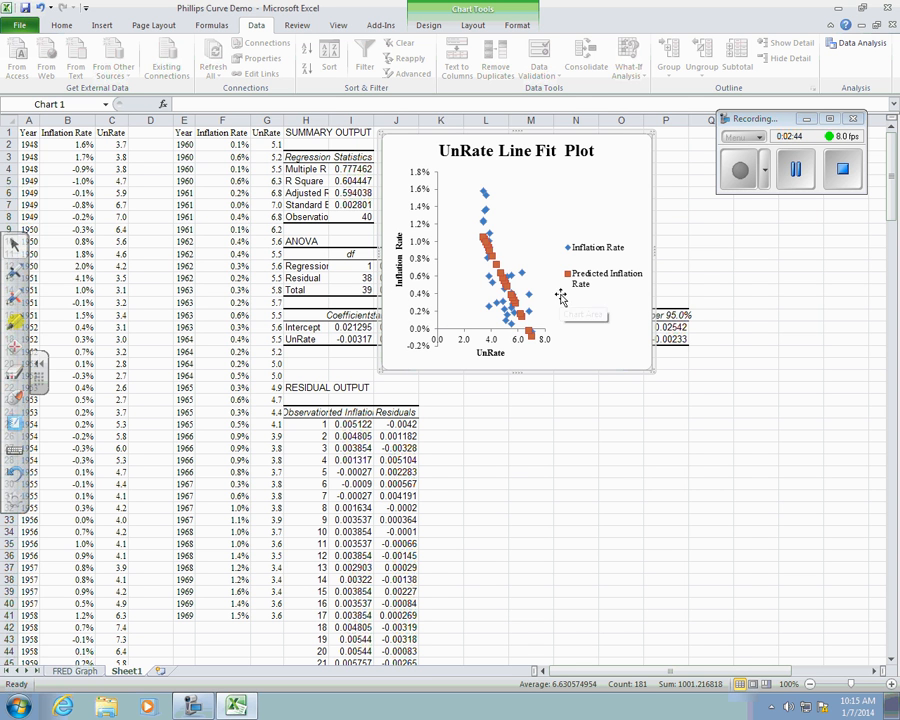
pyautogui.click(591, 290)
pyautogui.rightClick(476, 293)
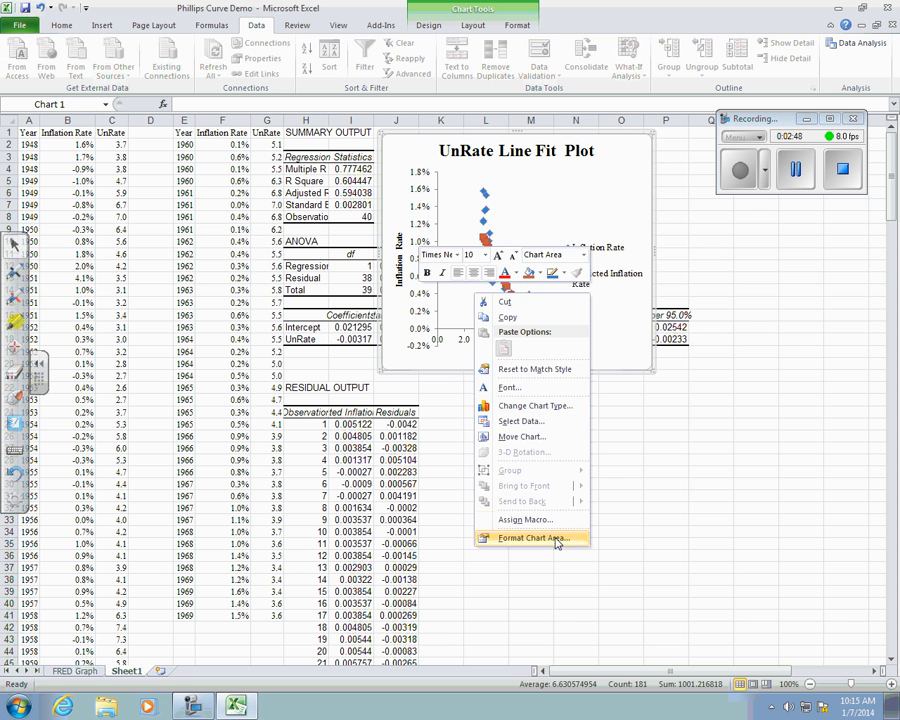
pyautogui.click(632, 291)
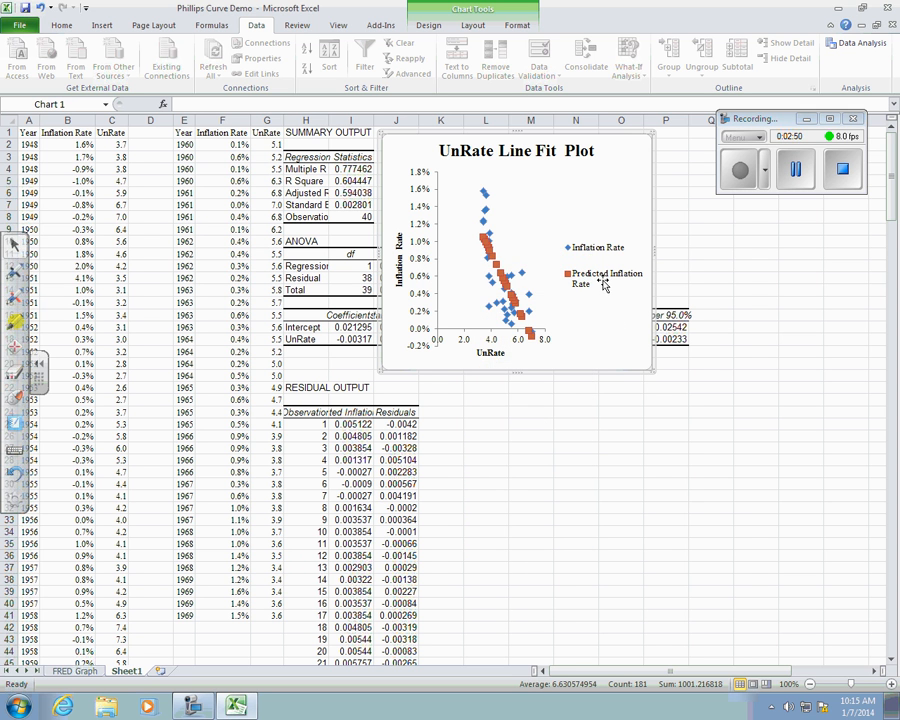
# Step: Set the line fit plot's legend position to Bottom
pyautogui.rightClick(603, 286)
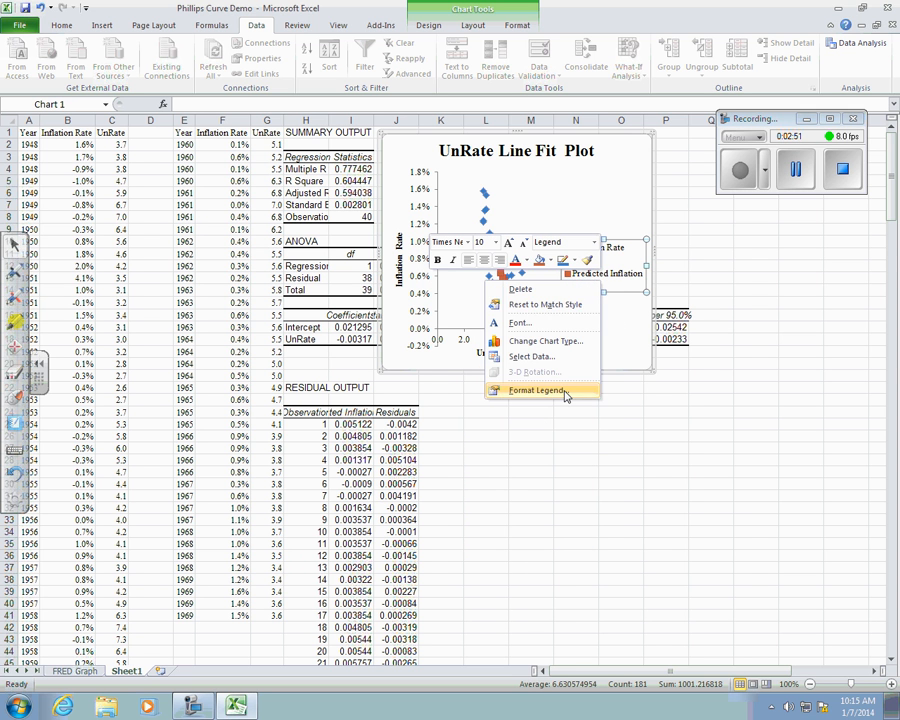
pyautogui.click(563, 389)
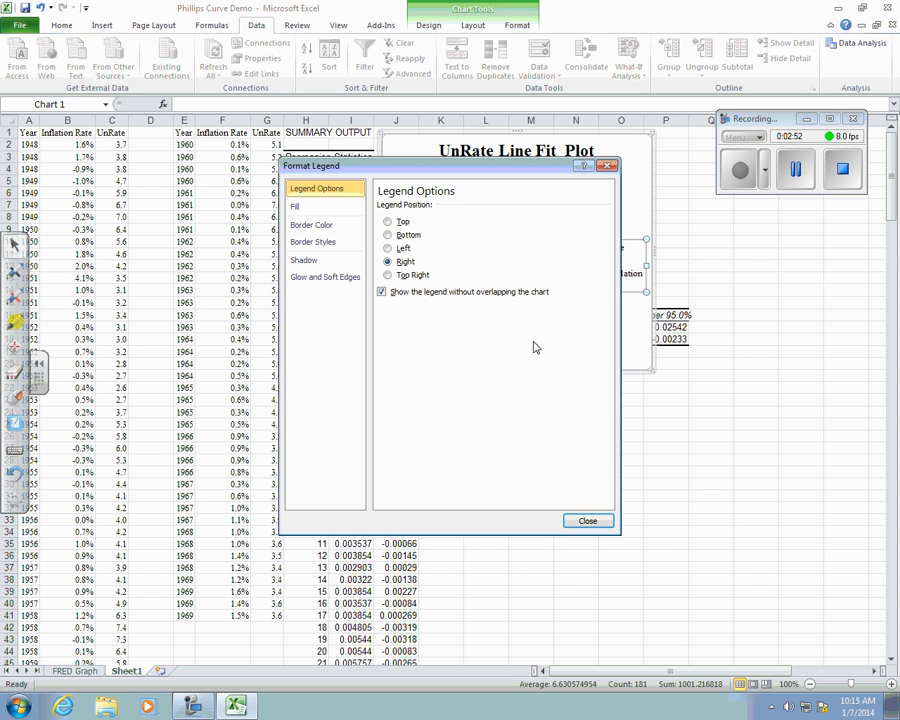
pyautogui.click(411, 237)
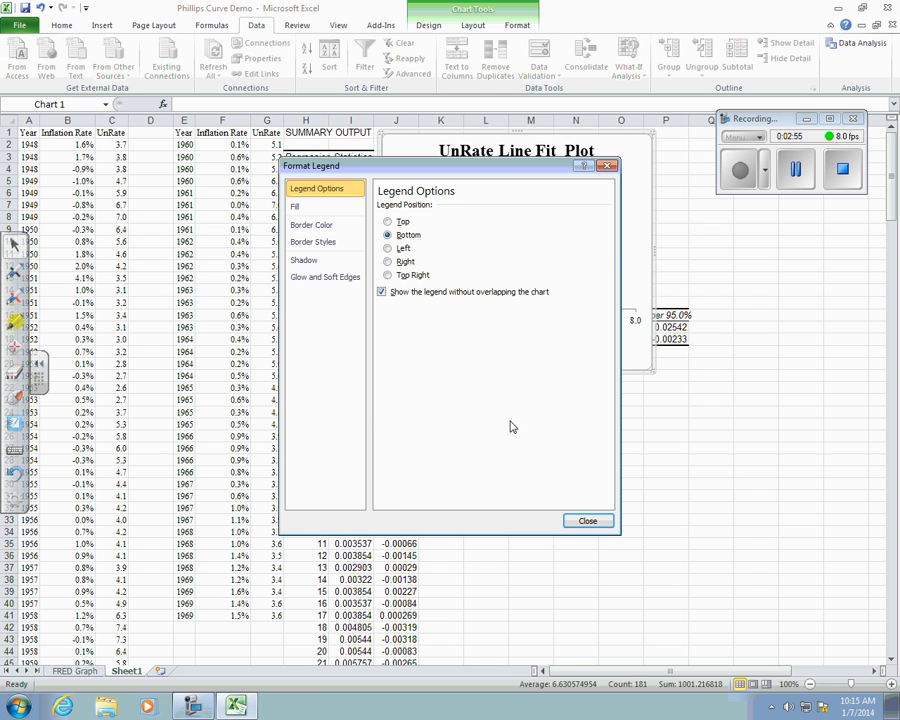
pyautogui.click(585, 519)
pyautogui.click(630, 372)
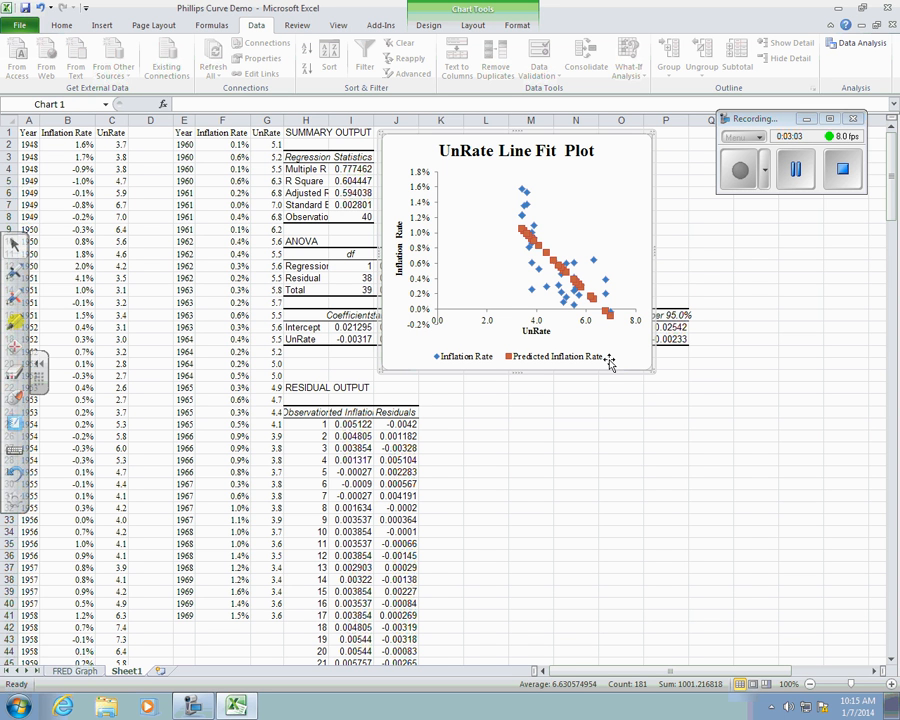
# Step: Set the marker type of the Predicted Inflation Rate series to None
pyautogui.moveTo(590, 300)
pyautogui.rightClick(595, 303)
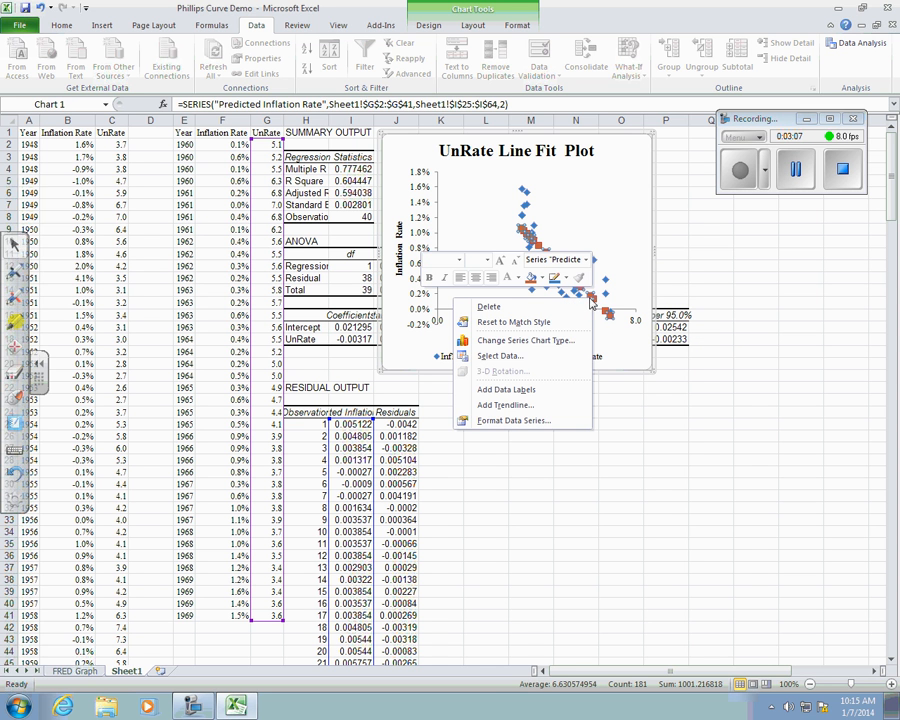
pyautogui.click(547, 423)
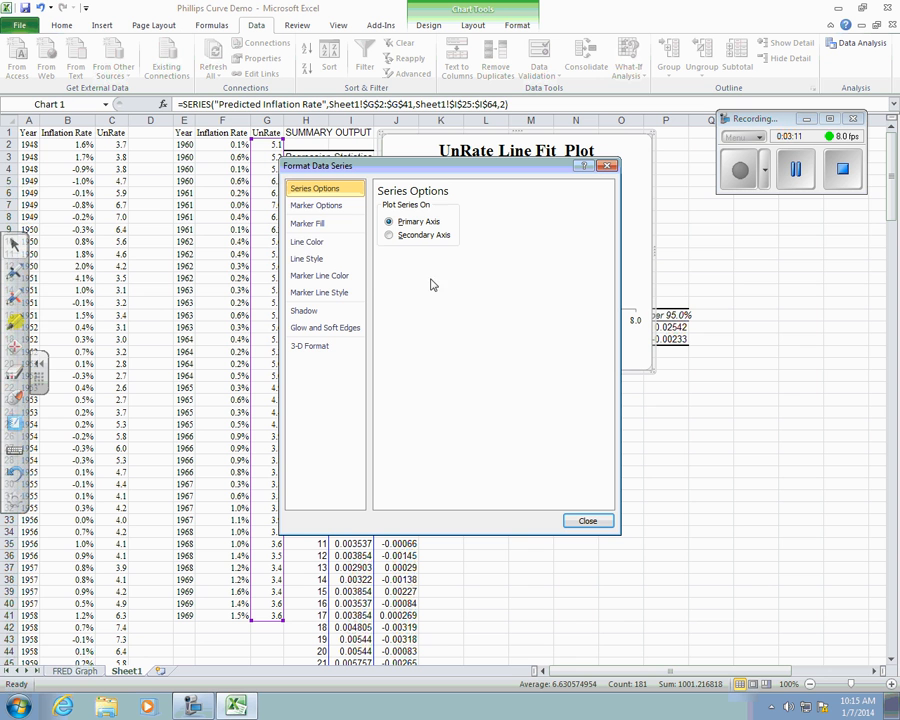
pyautogui.click(346, 208)
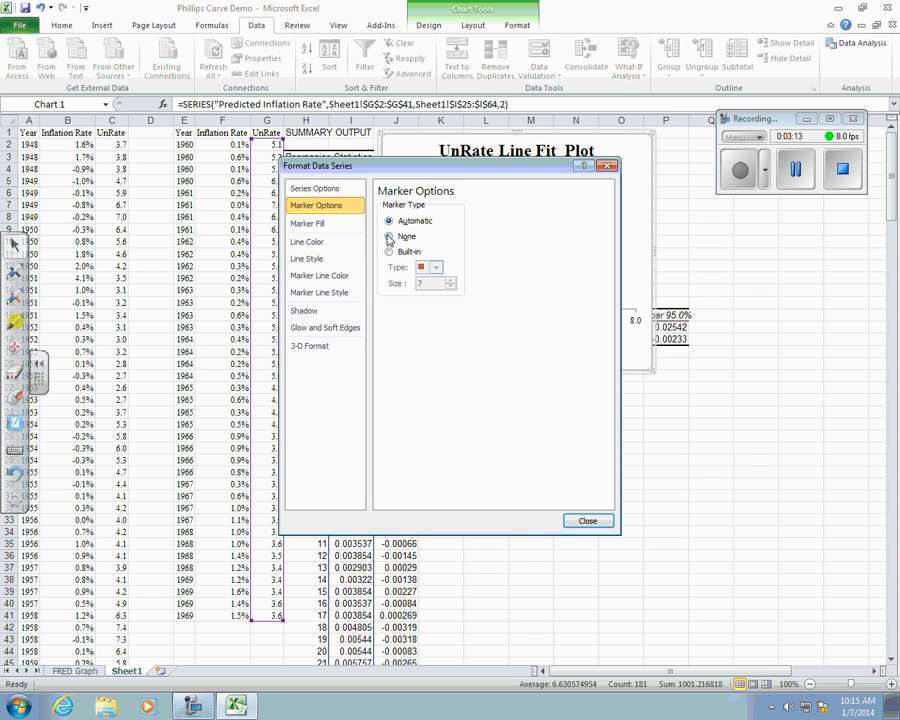
pyautogui.click(390, 237)
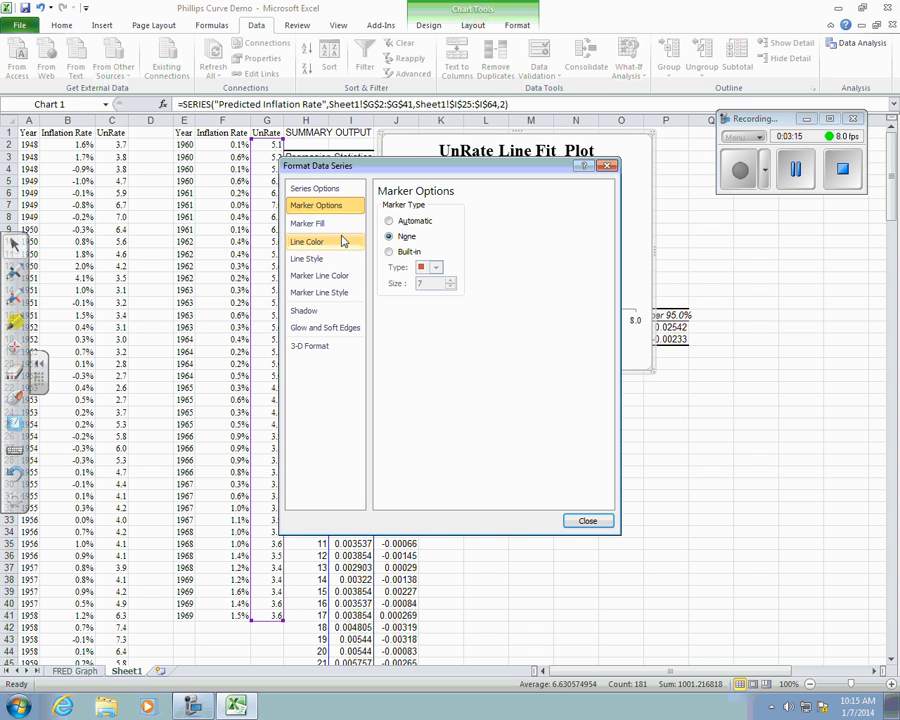
# Step: Give the Predicted Inflation Rate series a solid line in standard Red
pyautogui.click(339, 245)
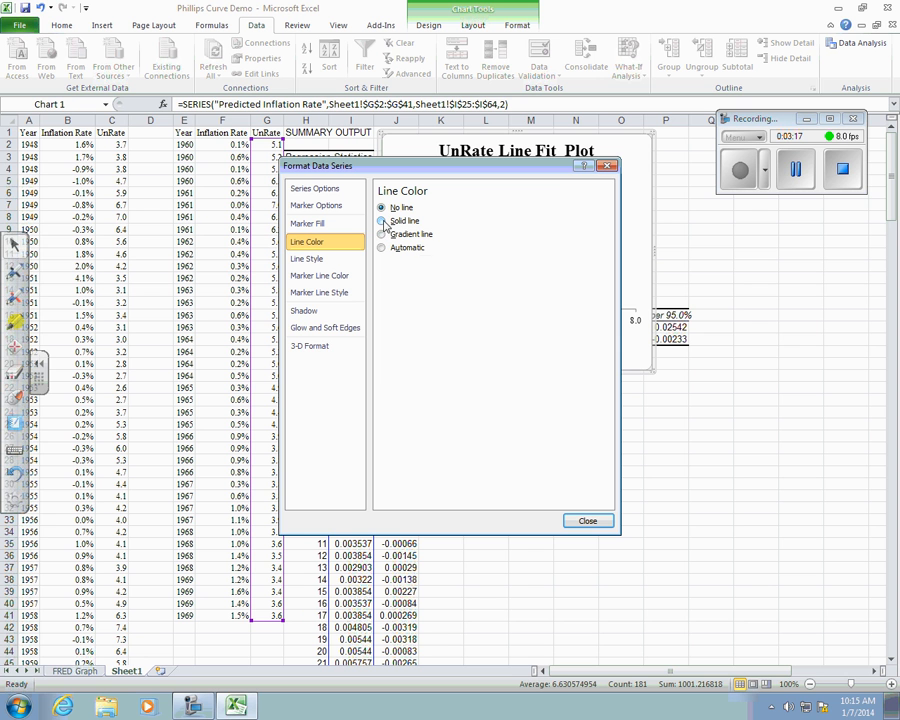
pyautogui.click(382, 221)
pyautogui.click(432, 265)
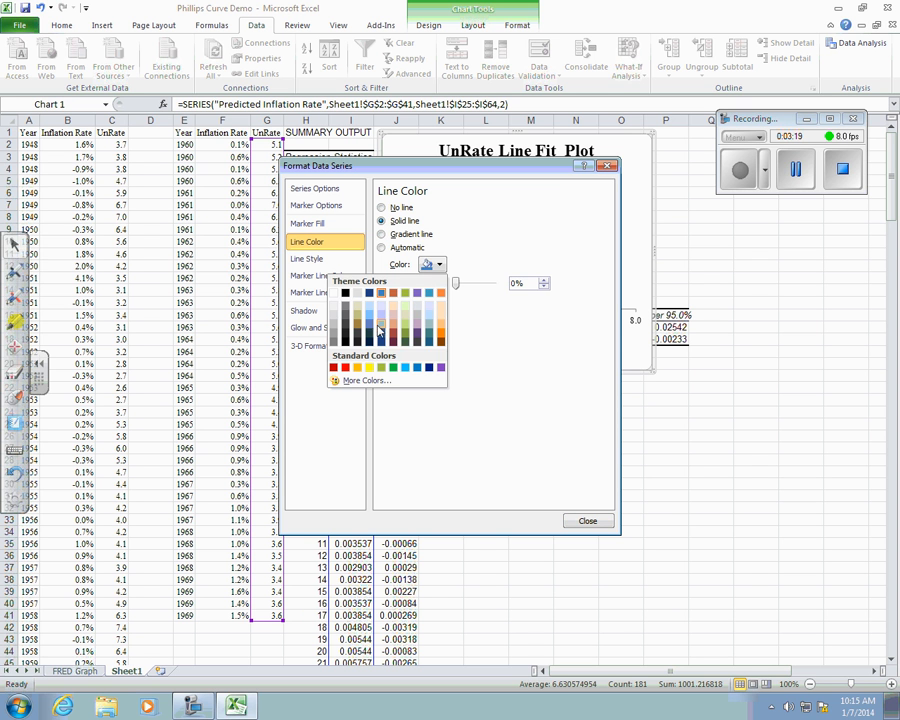
pyautogui.click(345, 367)
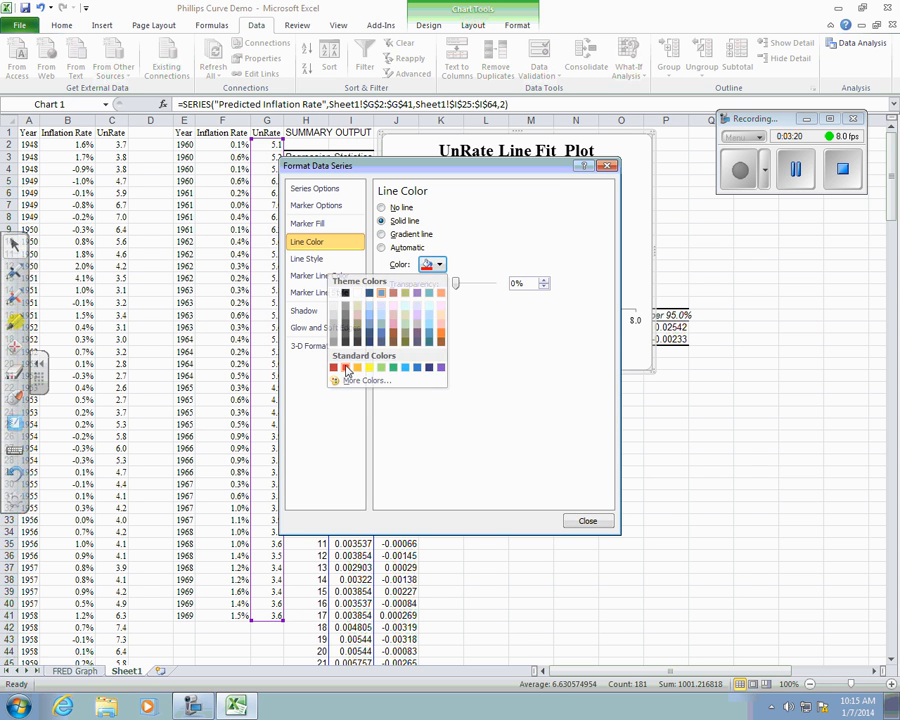
# Step: Set the Predicted Inflation Rate line's dash type to Long Dash Dot Dot and close the series formatting
pyautogui.click(325, 262)
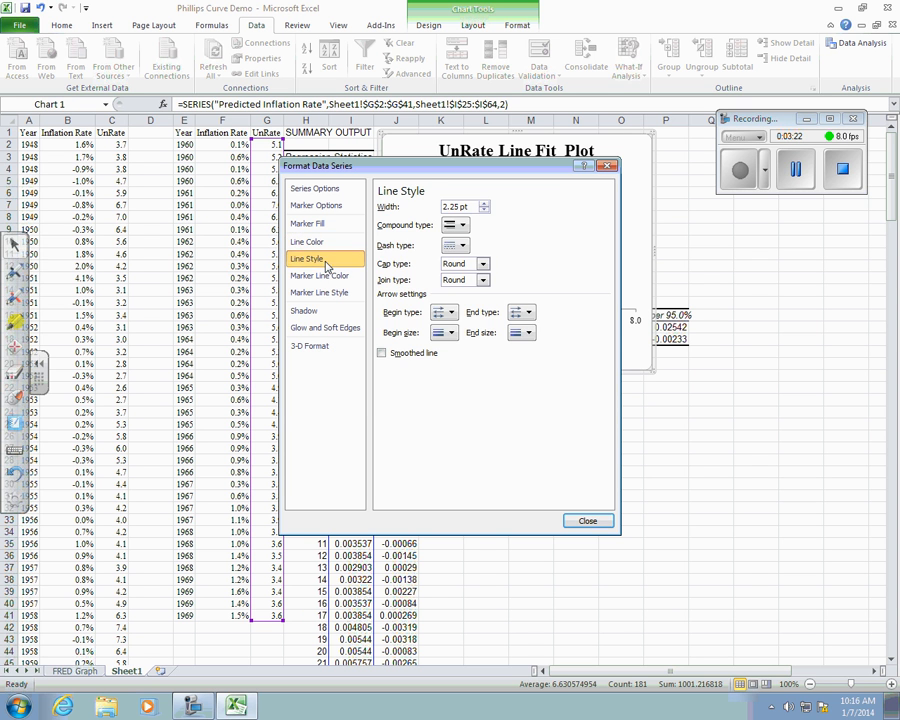
pyautogui.click(462, 247)
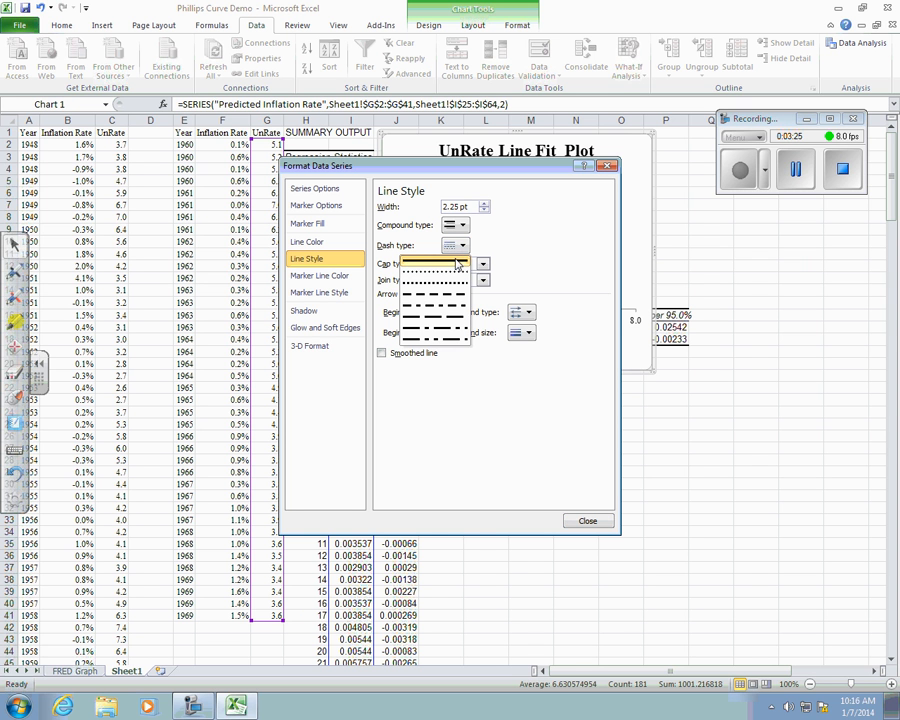
pyautogui.click(459, 253)
pyautogui.click(461, 246)
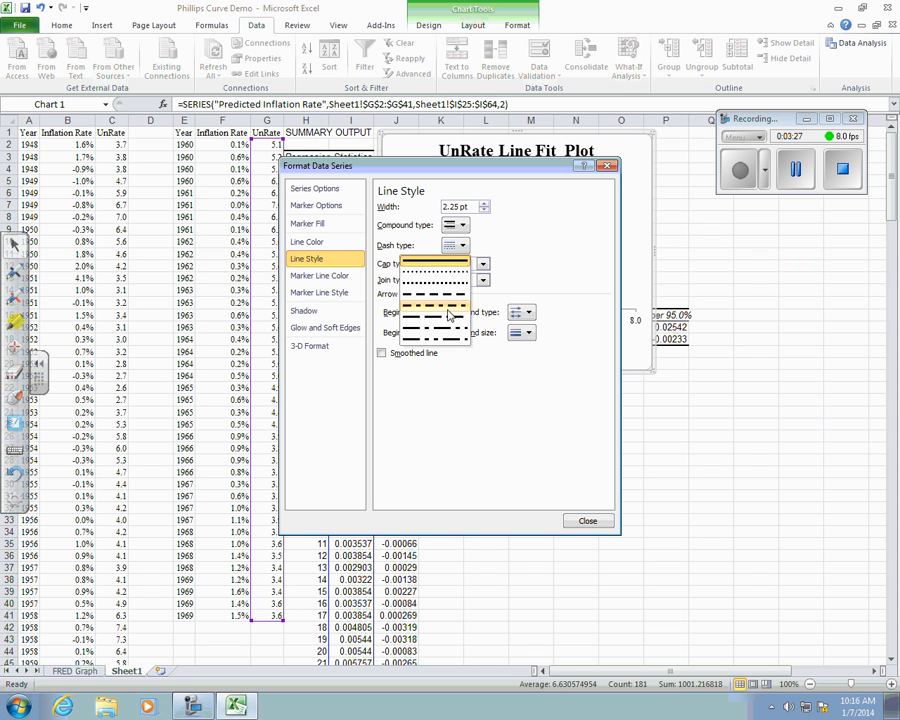
pyautogui.click(428, 342)
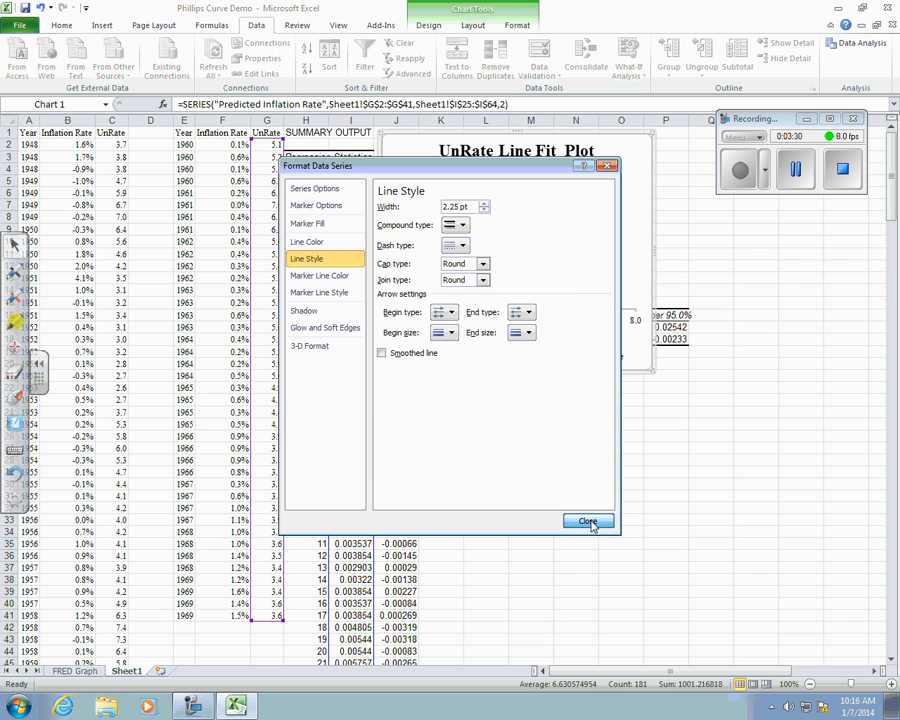
pyautogui.click(589, 521)
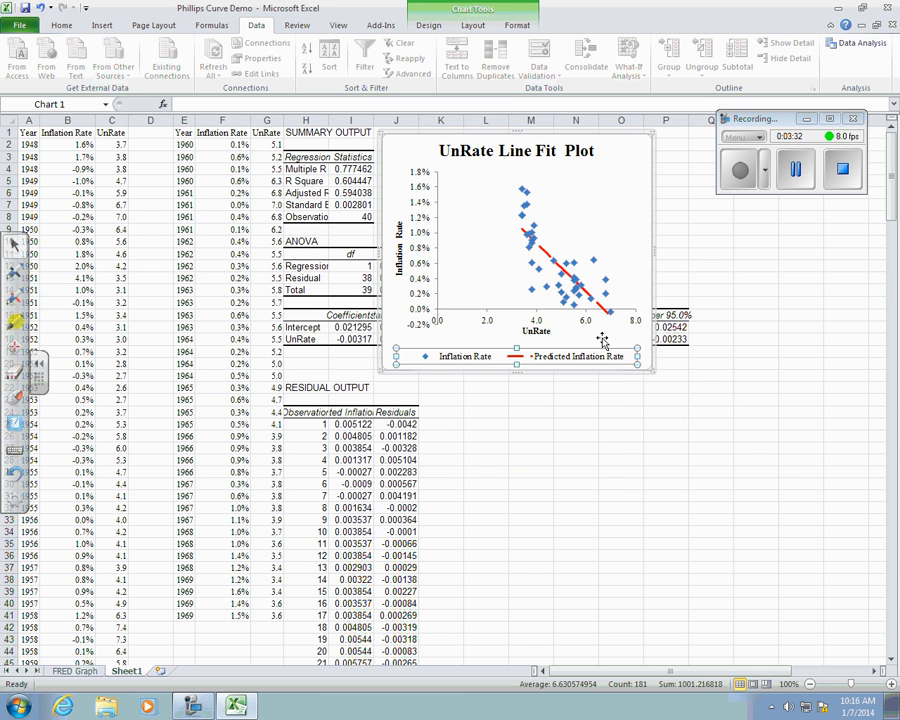
# Step: Move the line fit plot clear of the coefficient table's P-values, so that it starts near column N around row 9
pyautogui.click(615, 270)
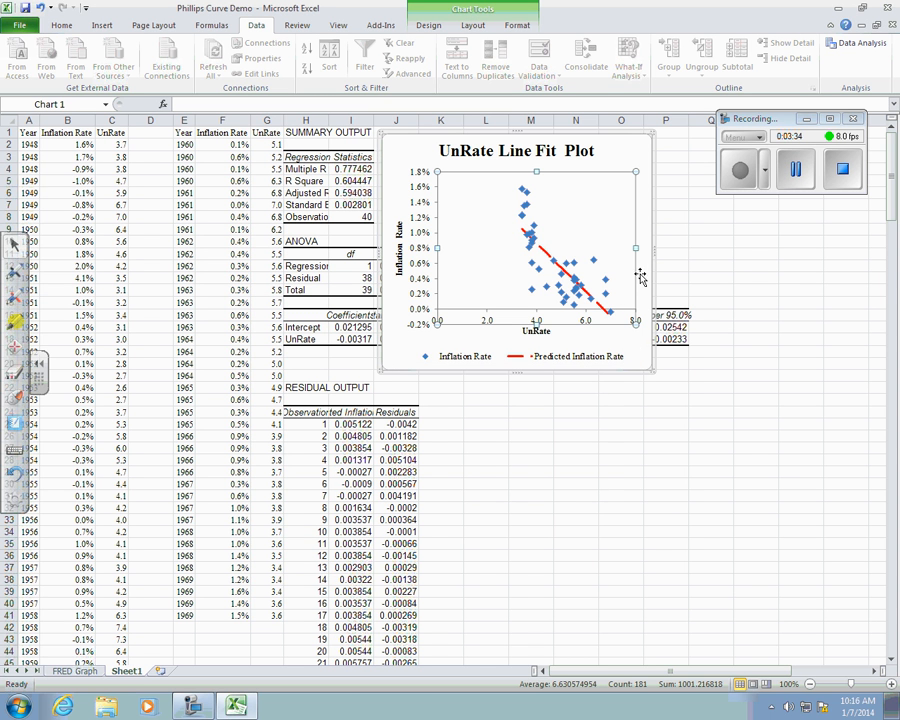
pyautogui.click(644, 272)
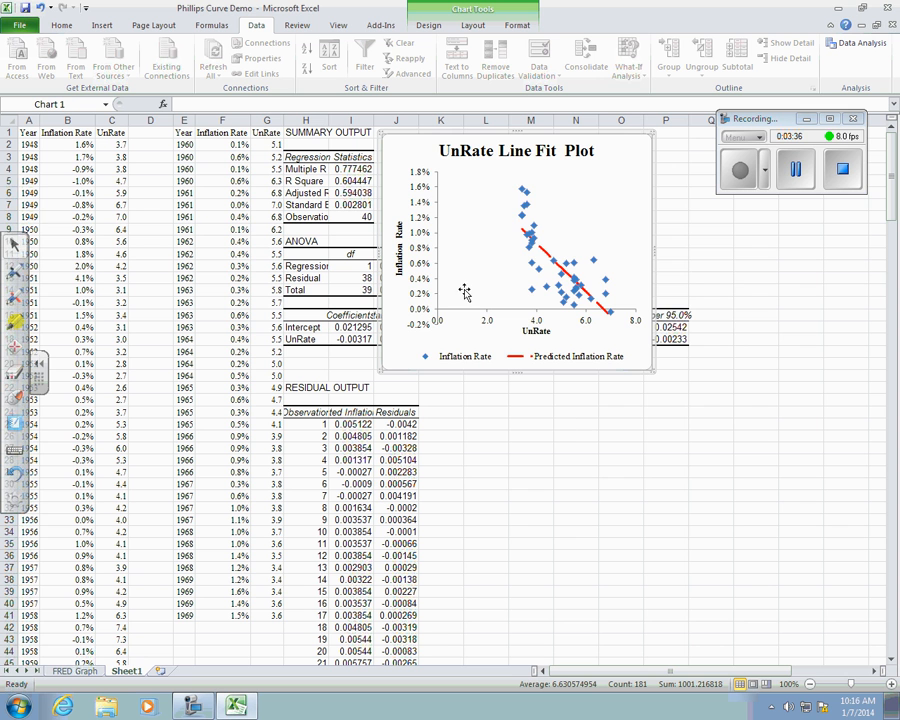
pyautogui.moveTo(405, 145); pyautogui.dragTo(502, 227)
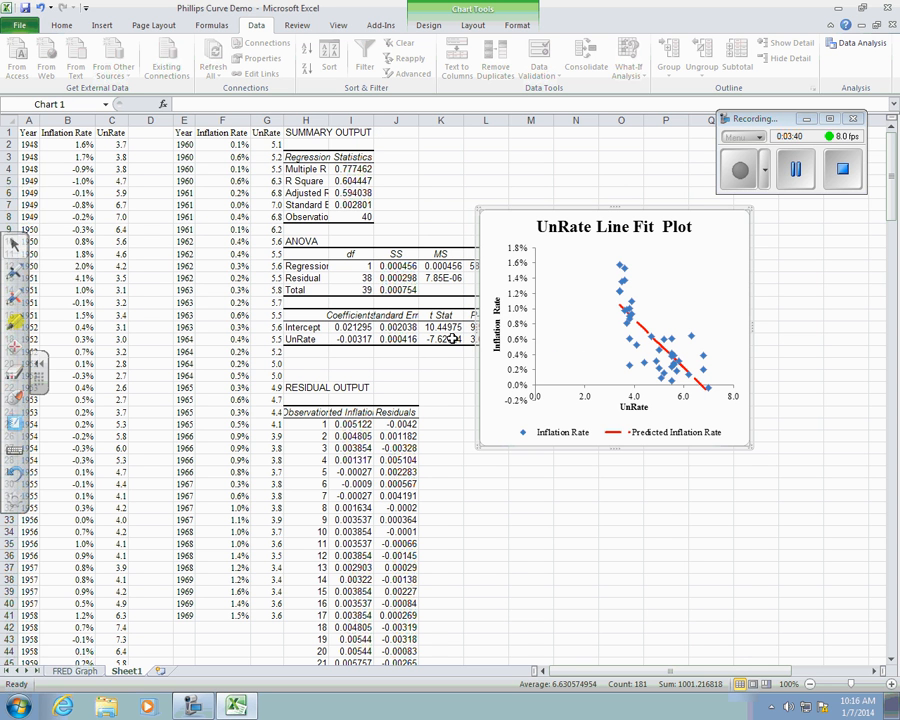
pyautogui.moveTo(501, 232); pyautogui.dragTo(580, 244)
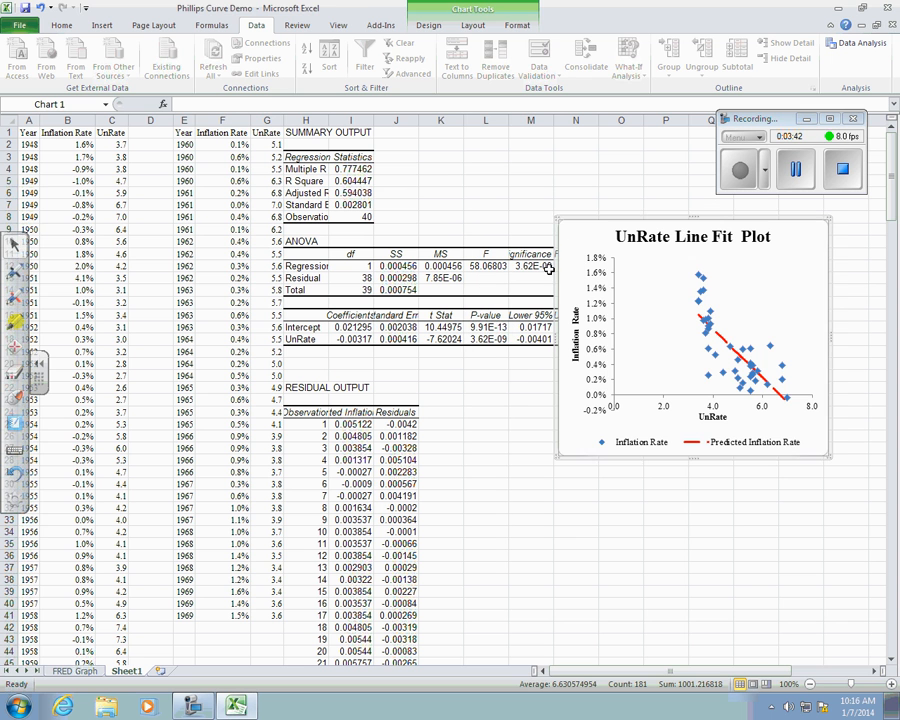
# Step: Select the P-value cells of the Intercept and UnRate coefficients, L17:L18
pyautogui.click(497, 339)
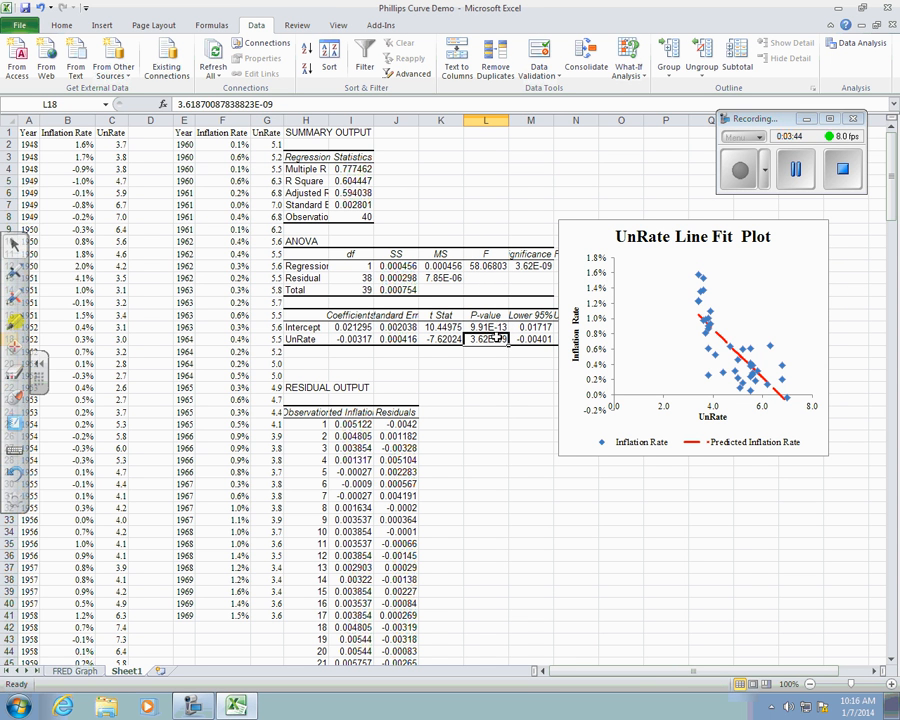
pyautogui.moveTo(487, 327); pyautogui.dragTo(489, 340)
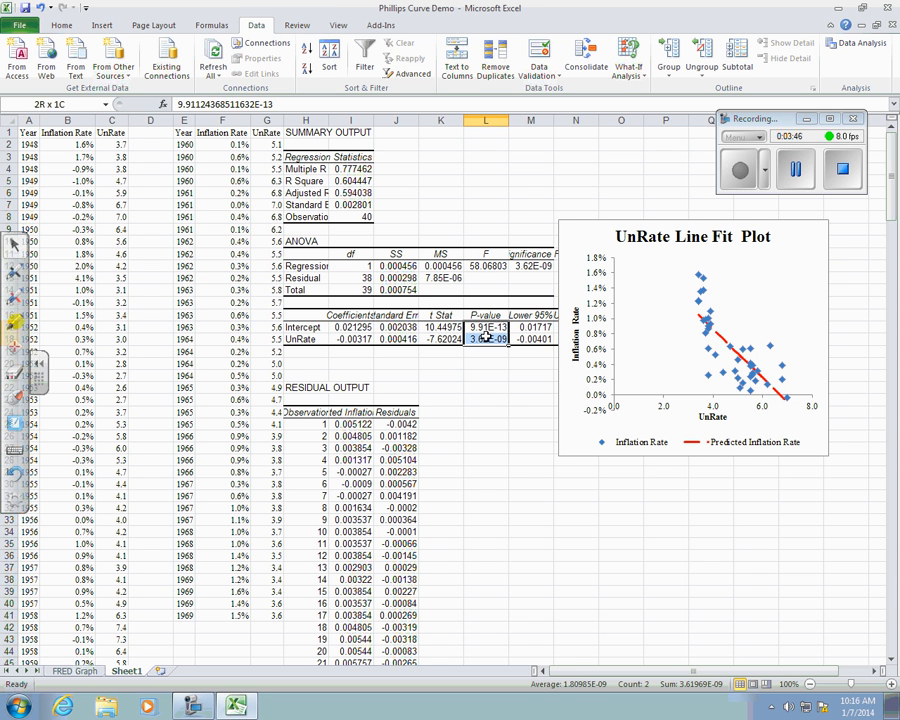
pyautogui.rightClick(488, 340)
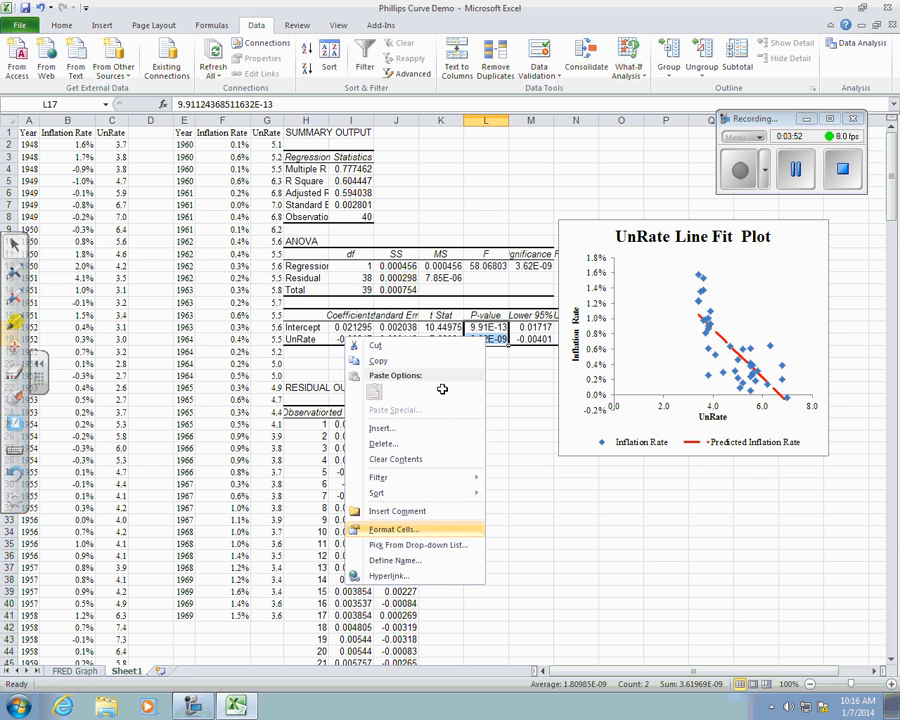
pyautogui.click(399, 529)
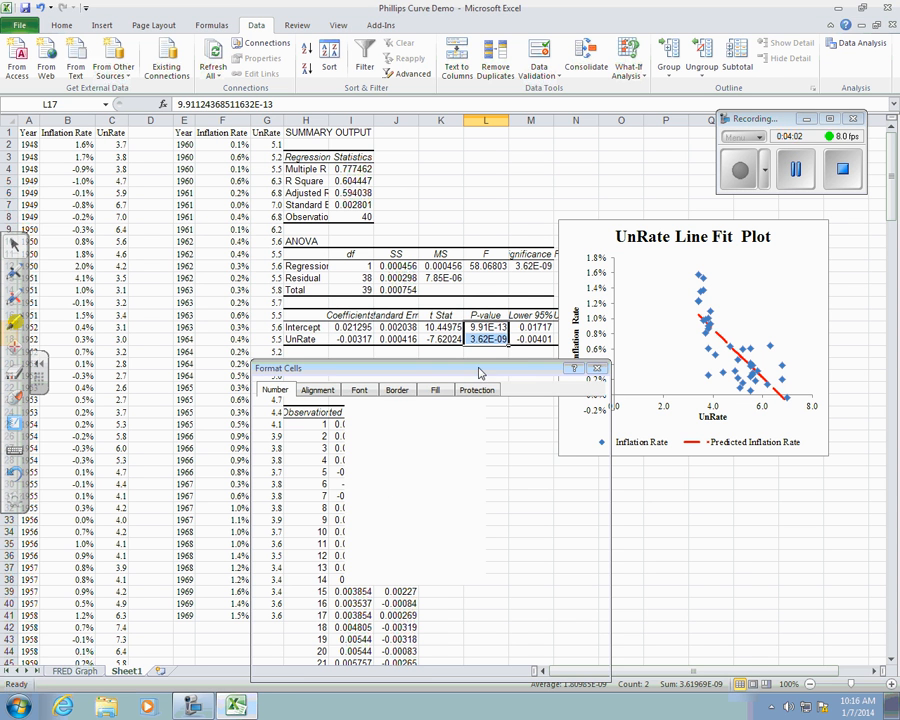
pyautogui.moveTo(402, 372); pyautogui.dragTo(406, 311)
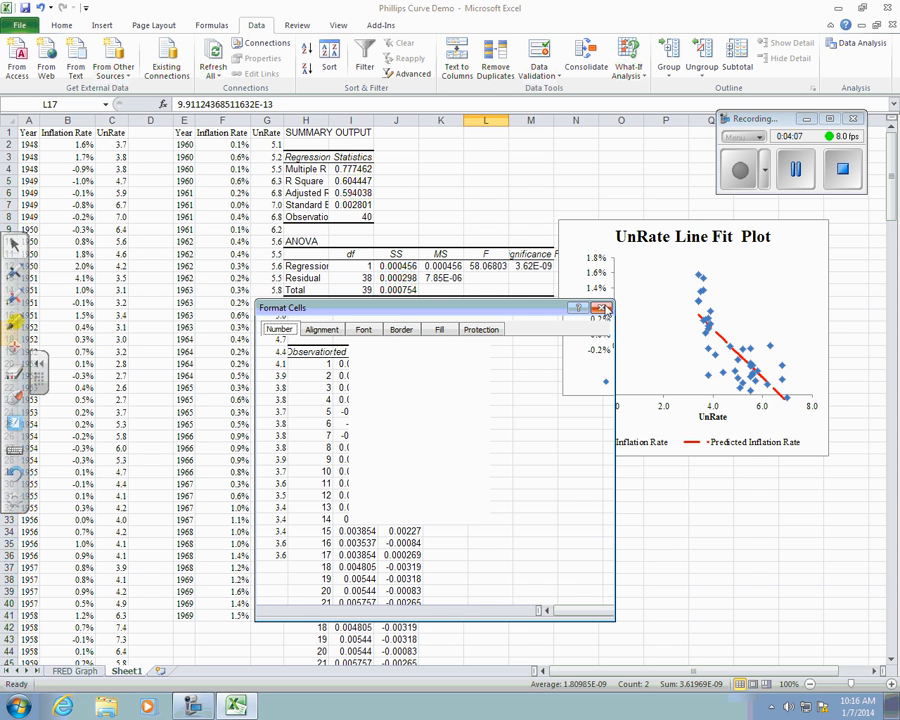
pyautogui.click(604, 311)
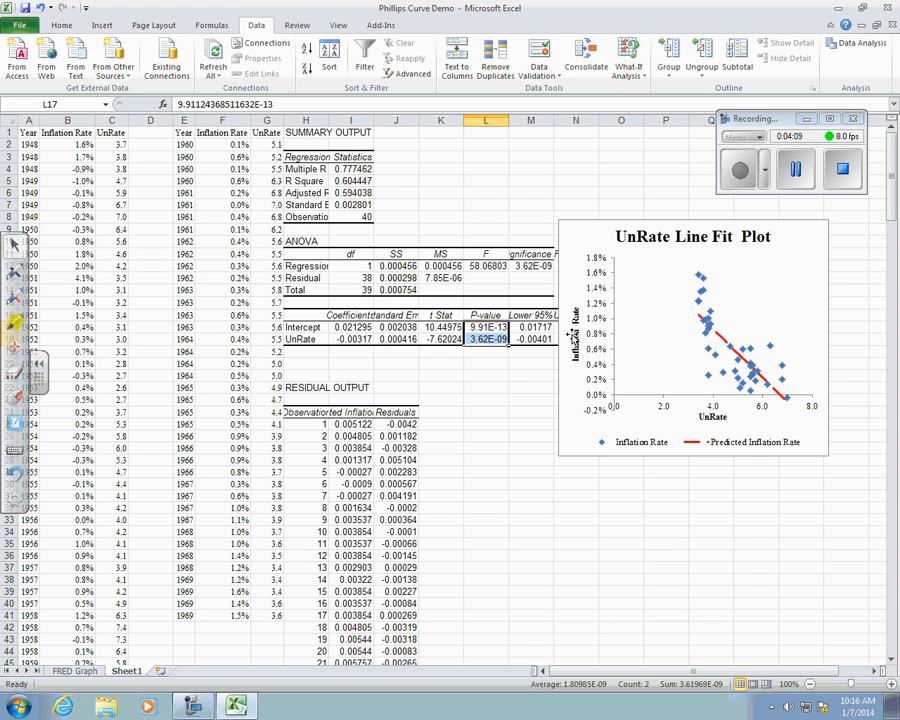
# Step: Format the Intercept and UnRate P-values in L17:L18 as Number with 4 decimal places
pyautogui.rightClick(489, 337)
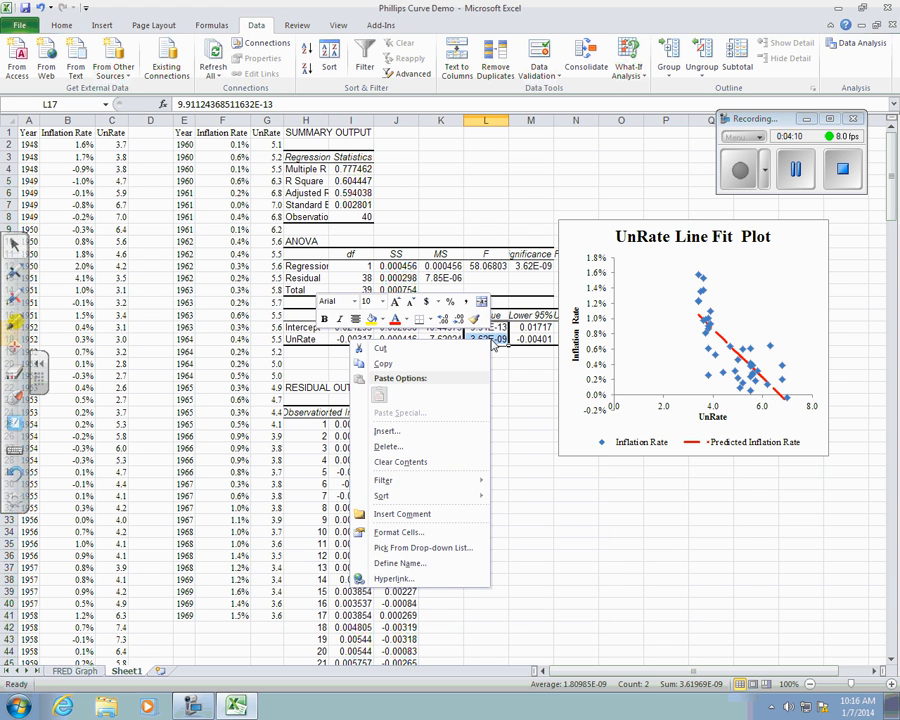
pyautogui.click(438, 532)
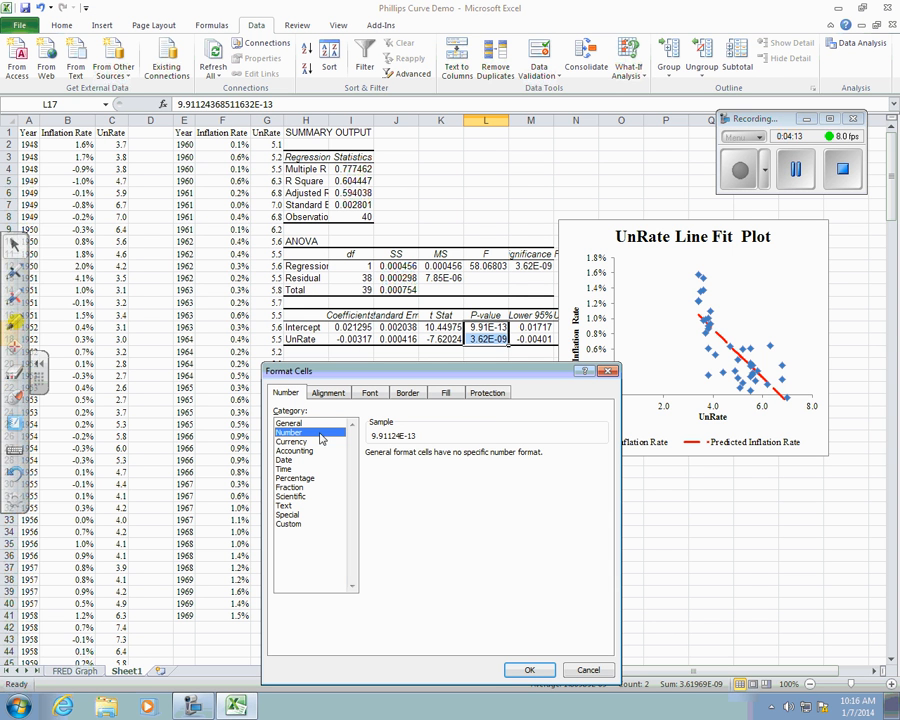
pyautogui.click(289, 432)
pyautogui.click(458, 452)
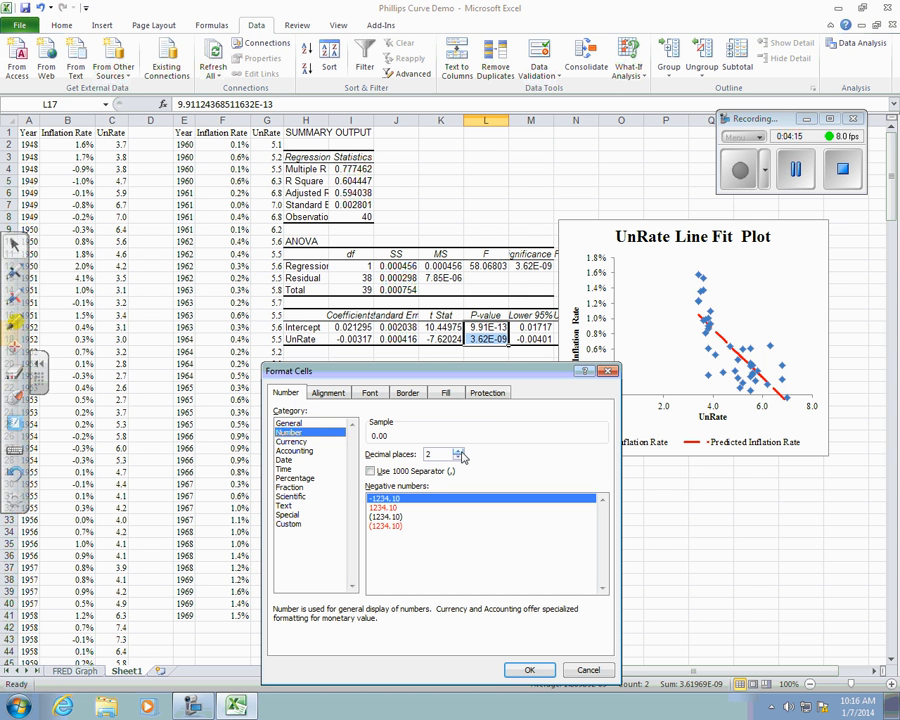
pyautogui.click(458, 452)
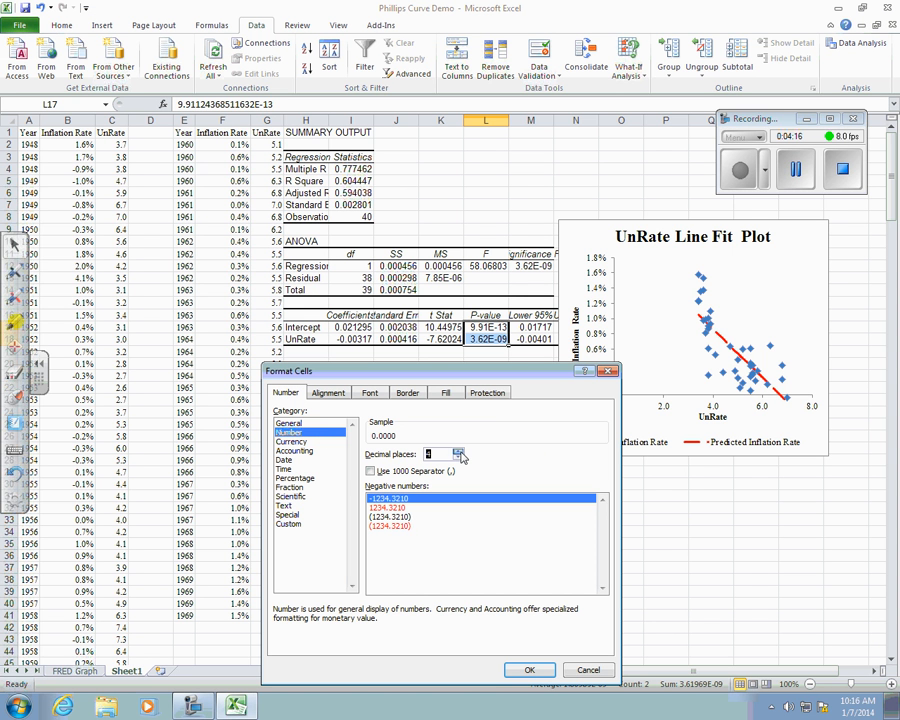
pyautogui.click(530, 672)
pyautogui.click(530, 542)
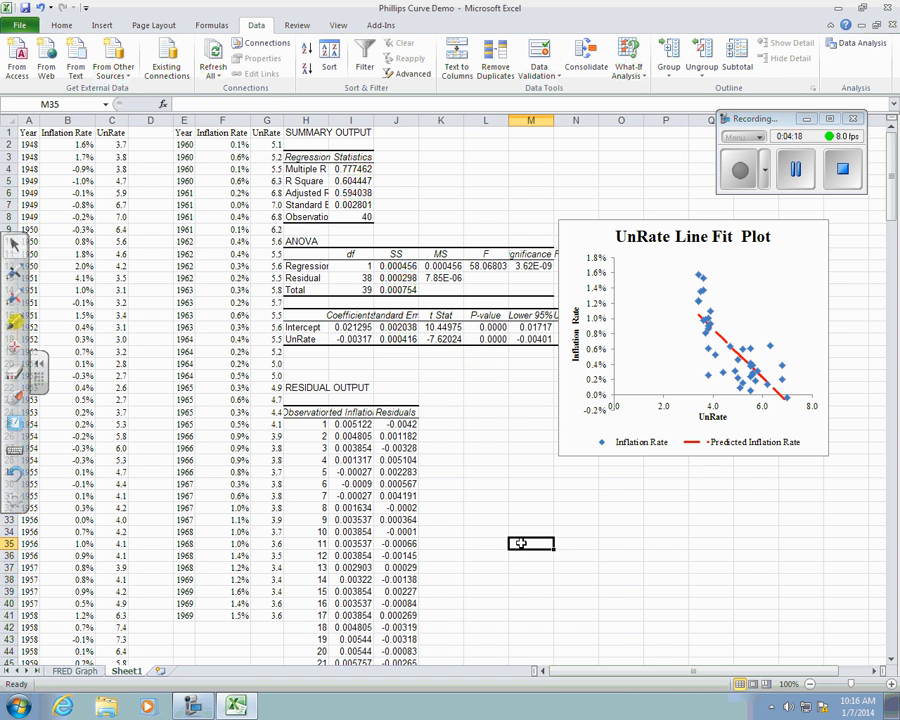
# Step: Examine the UnRate P-value and the Adjusted R Square in the regression output
pyautogui.click(500, 340)
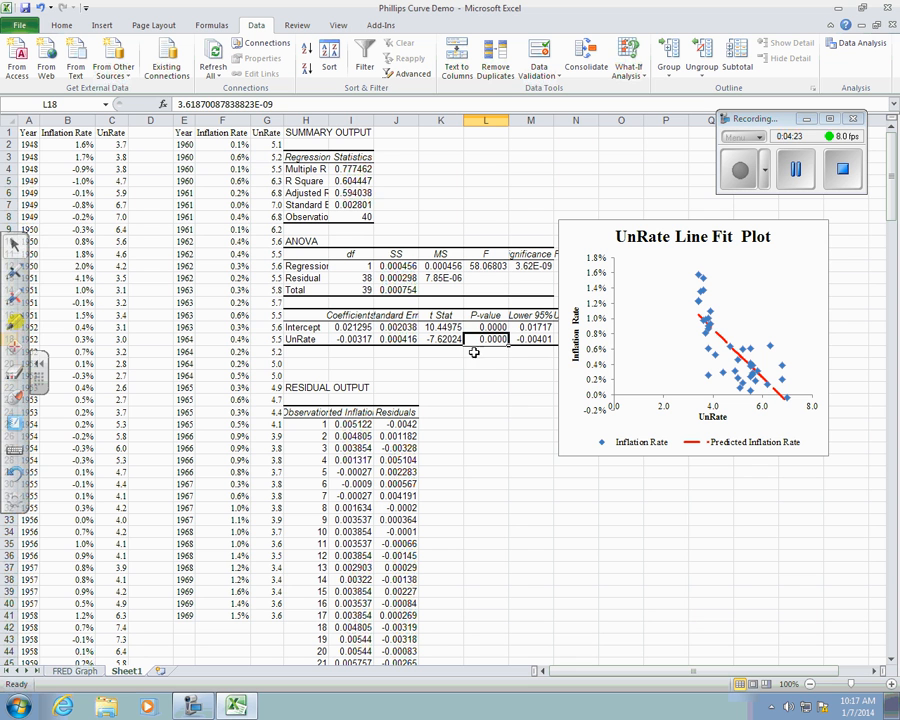
pyautogui.click(364, 194)
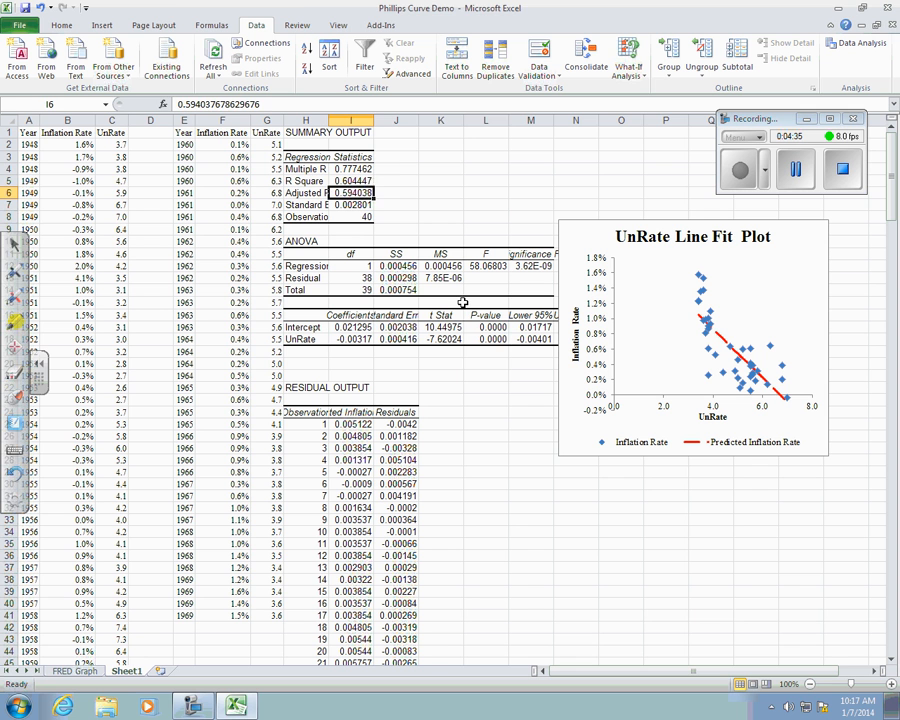
pyautogui.moveTo(486, 339); pyautogui.dragTo(486, 364)
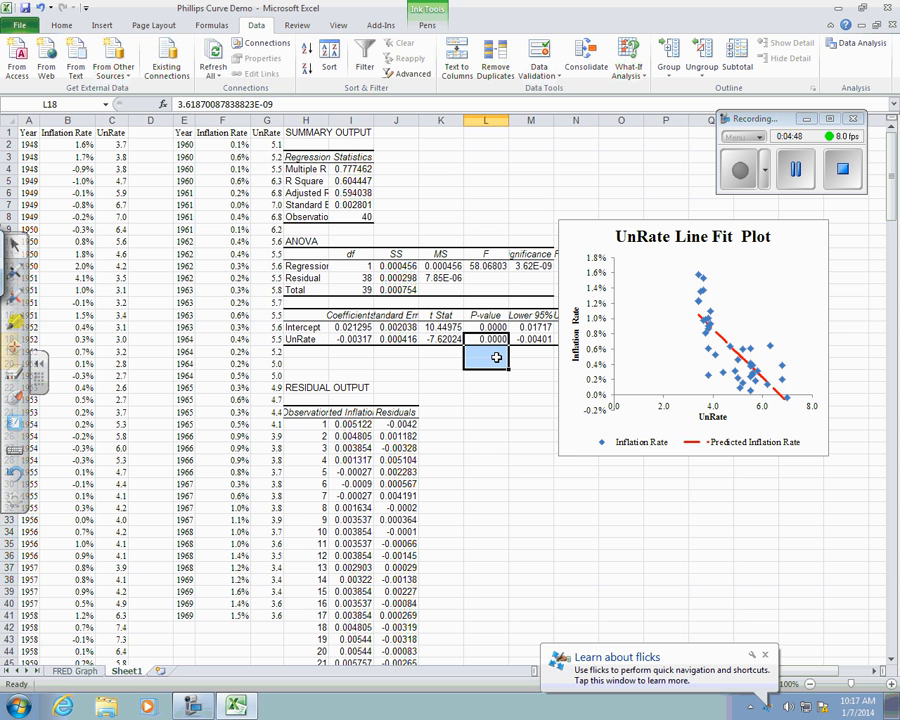
# Step: Add major gridlines for both the UnRate and Inflation Rate axes of the line fit plot
pyautogui.click(666, 415)
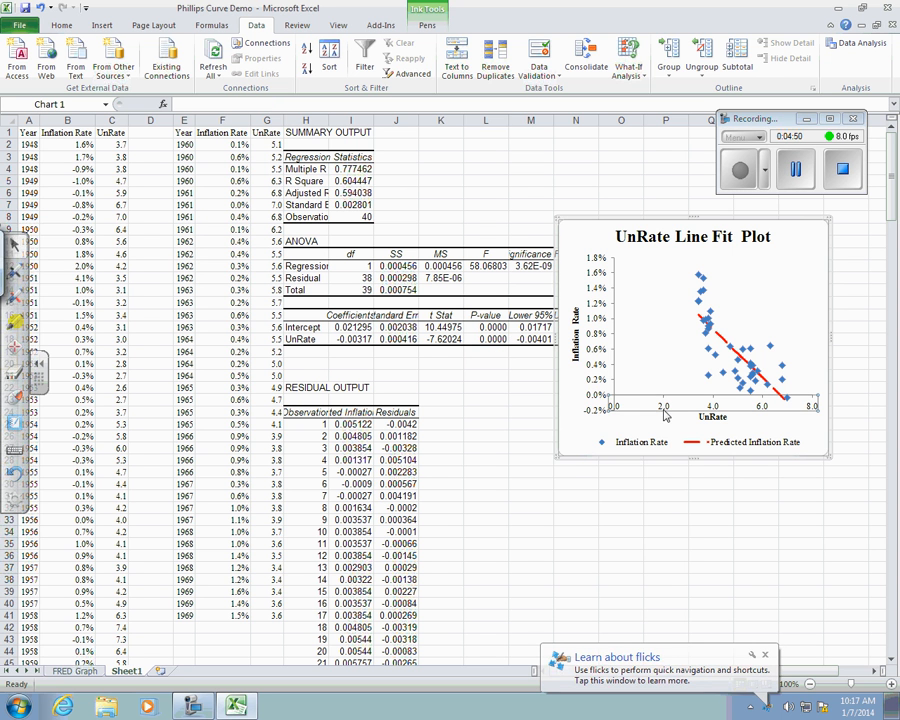
pyautogui.rightClick(666, 415)
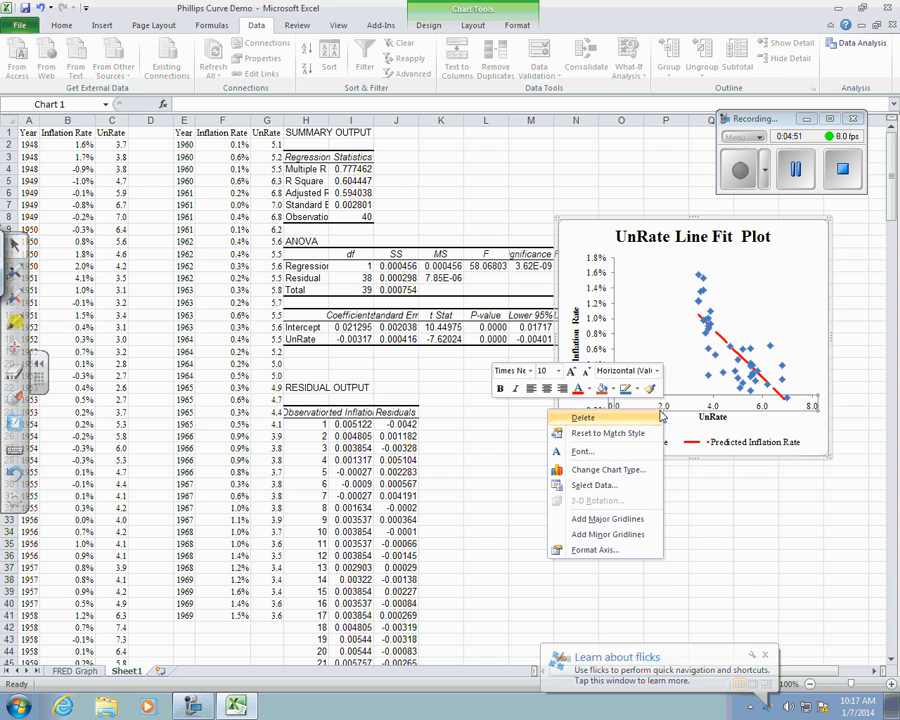
pyautogui.click(622, 520)
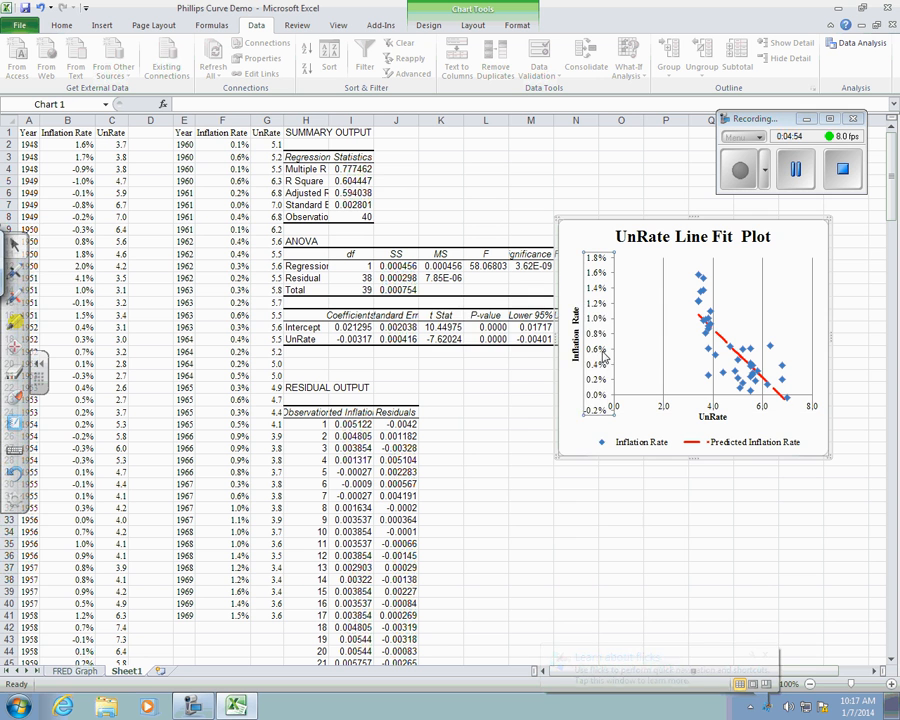
pyautogui.rightClick(603, 358)
pyautogui.click(573, 463)
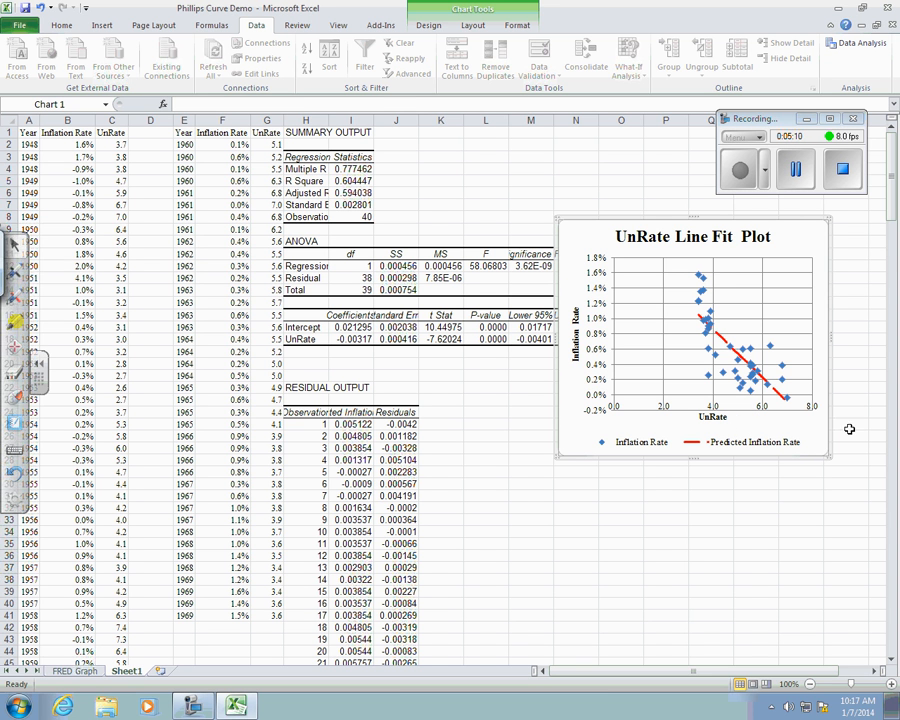
pyautogui.click(846, 176)
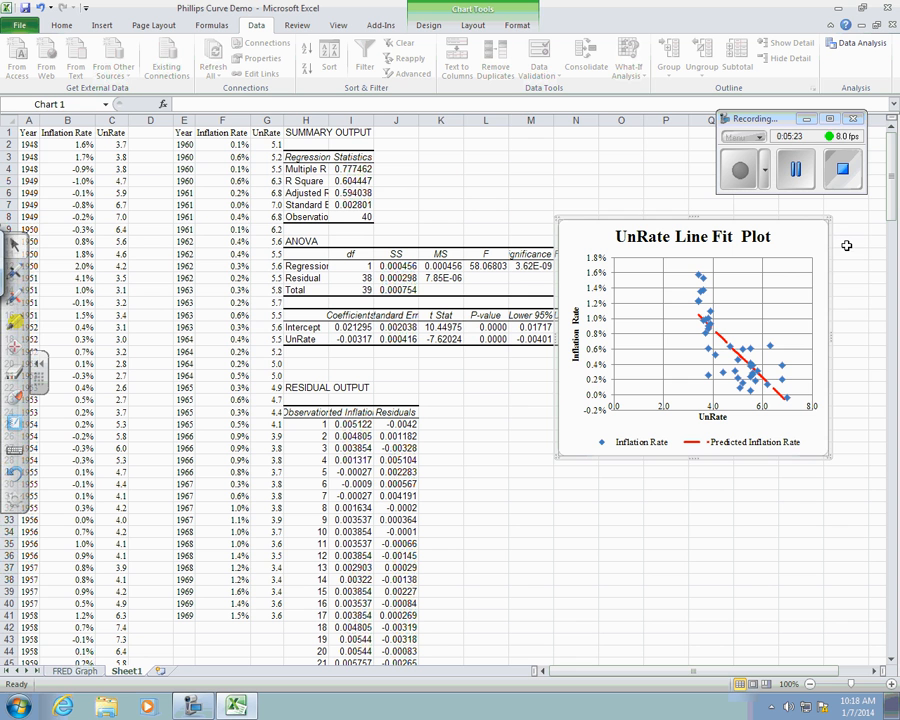
pyautogui.click(493, 338)
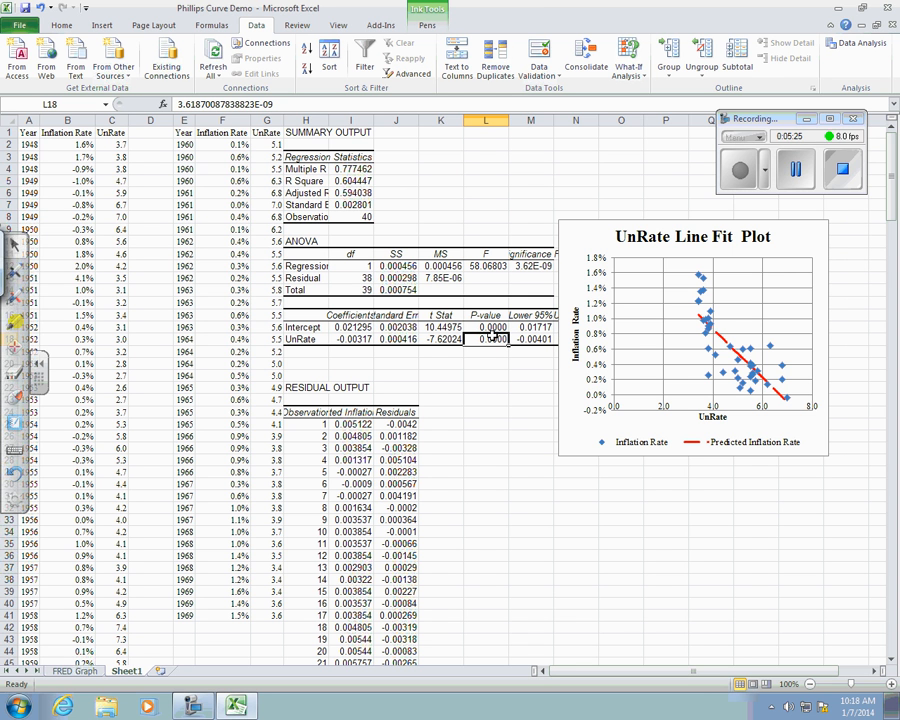